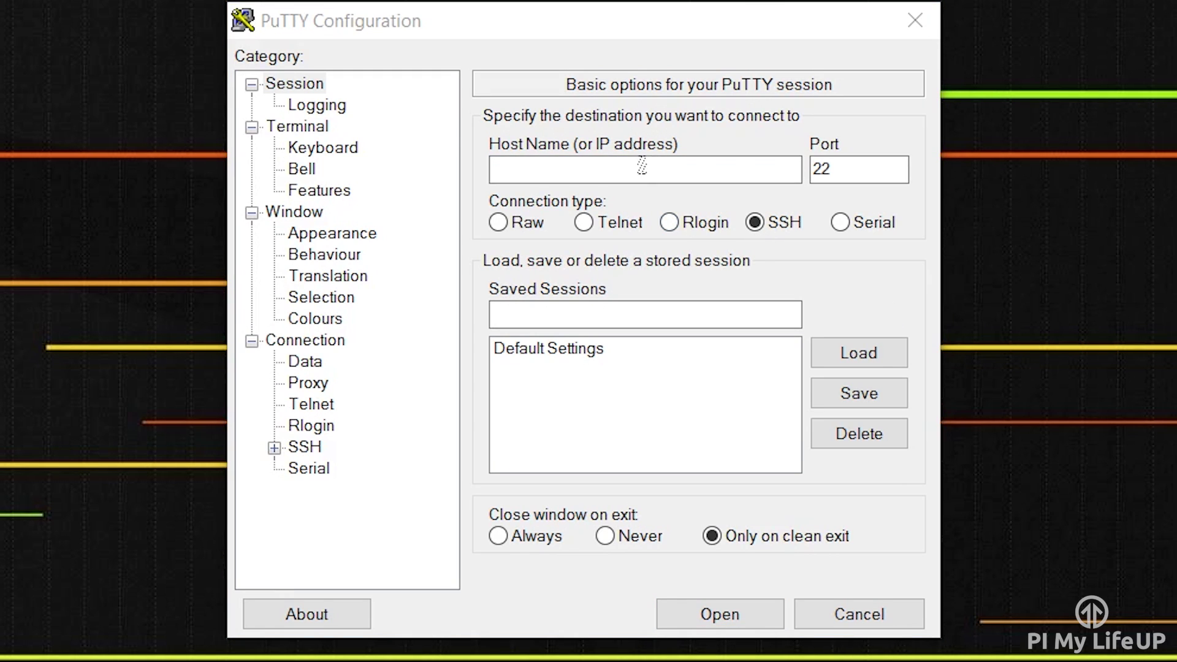
Step: Open an SSH session to 192.168.1.108 and log in to the Pi as user pi
text(192.)
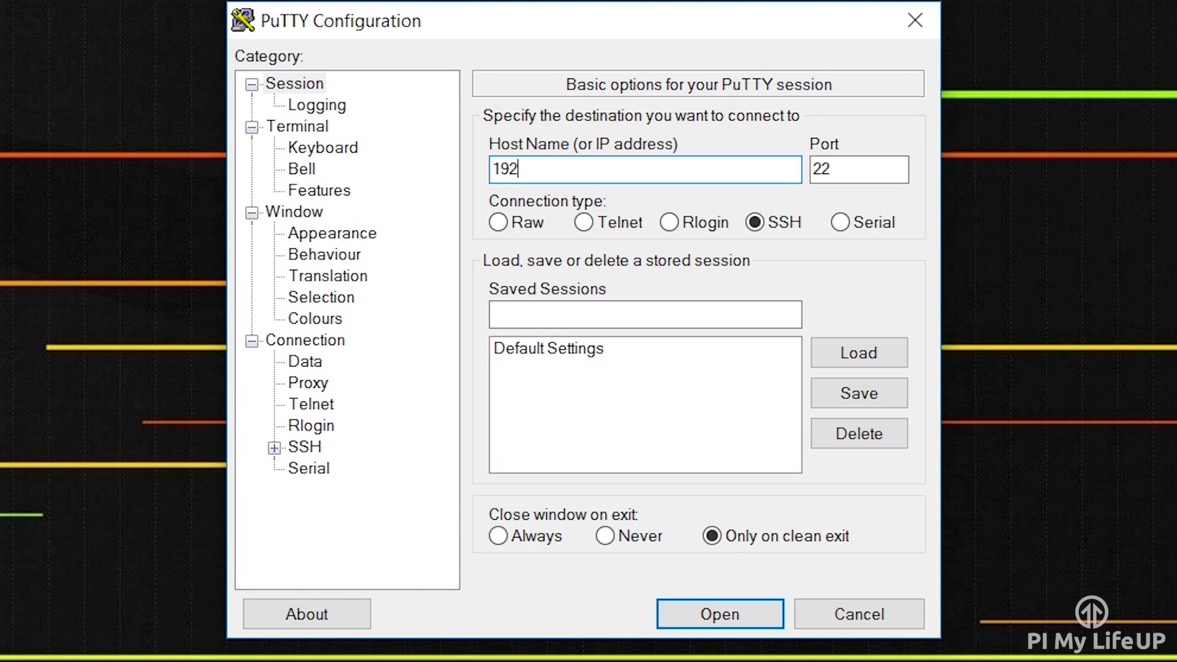
text(168.1.108)
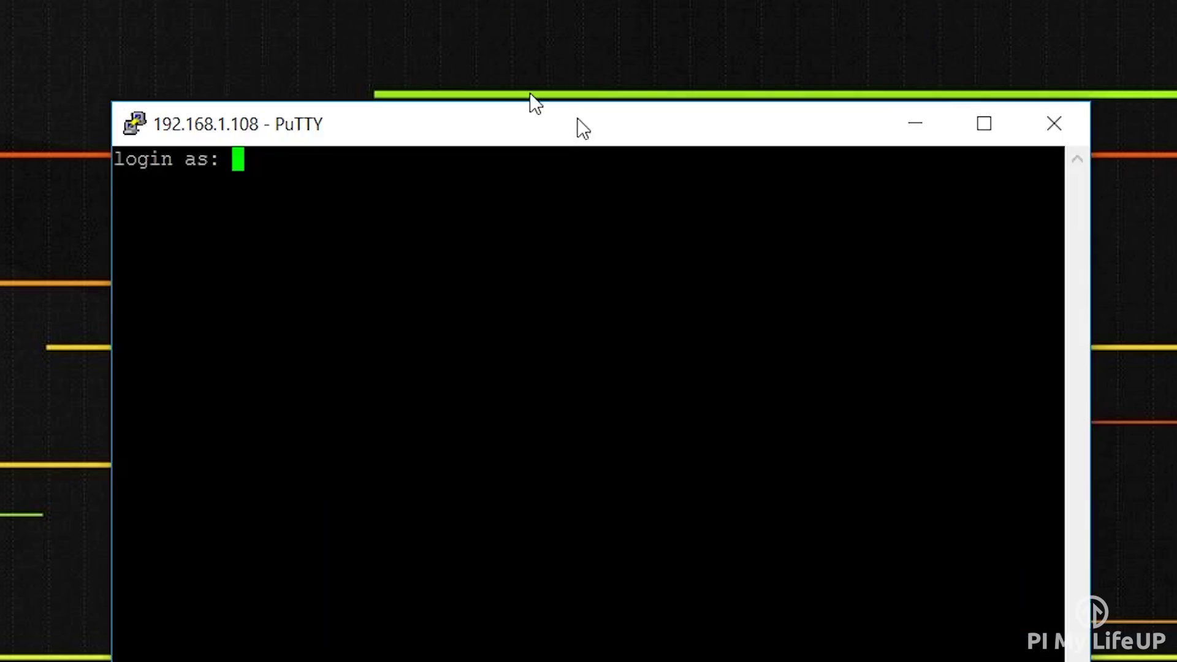
drag(578, 126, 571, 49)
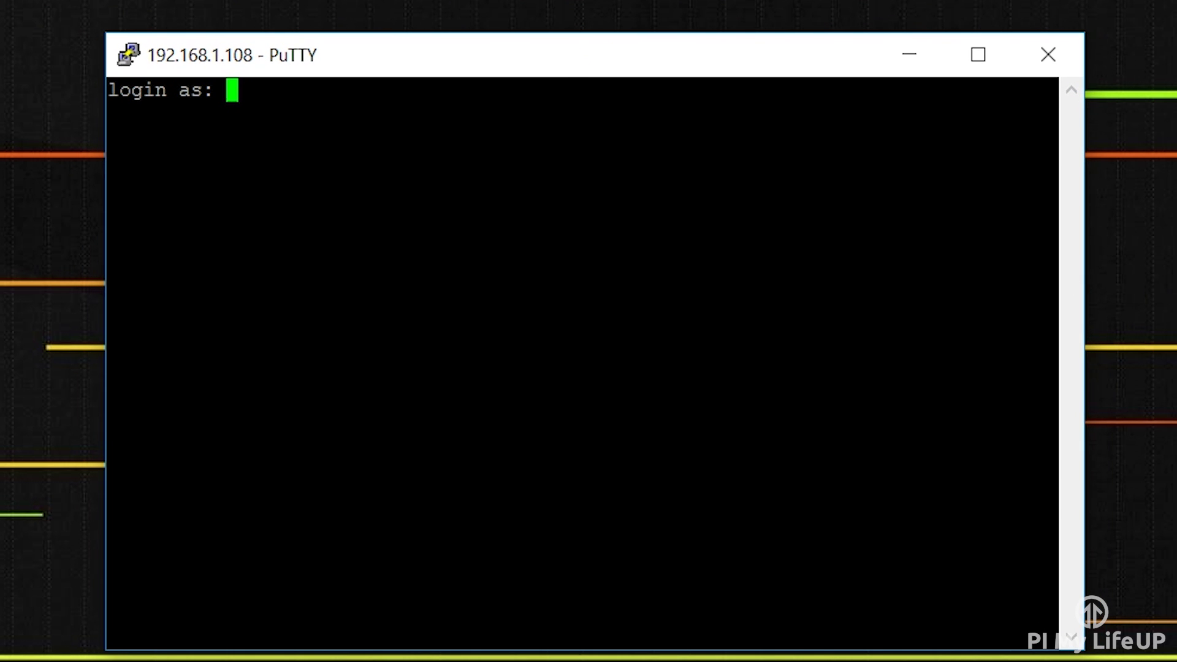
text(pi)
key(Return)
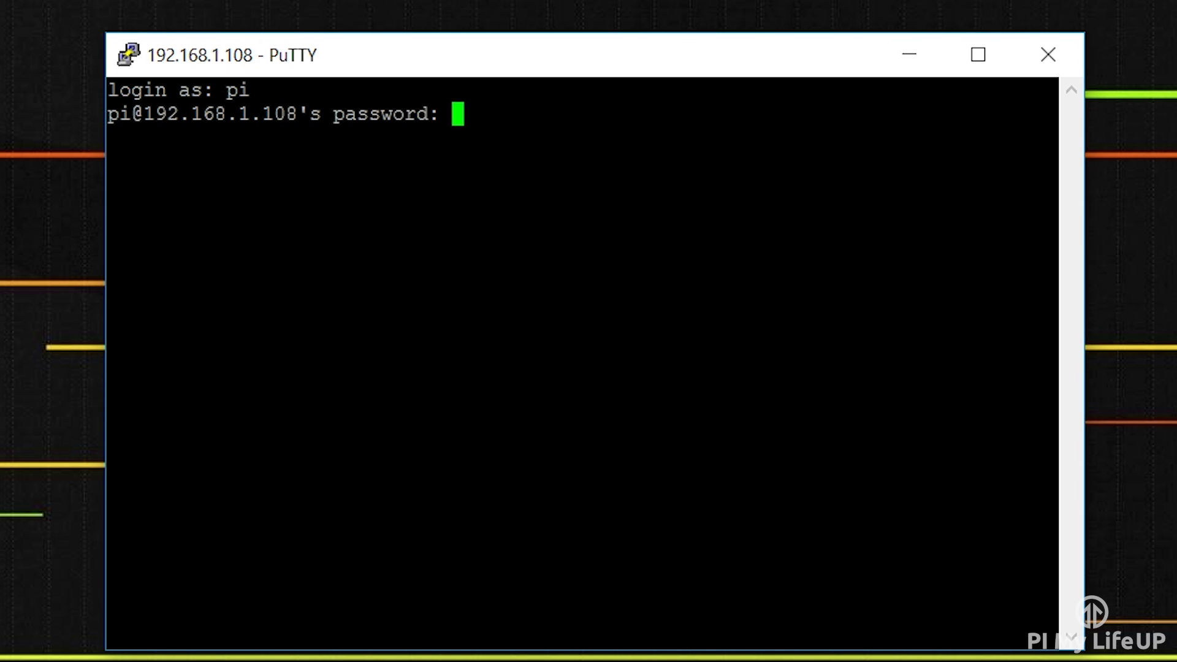
key(Return)
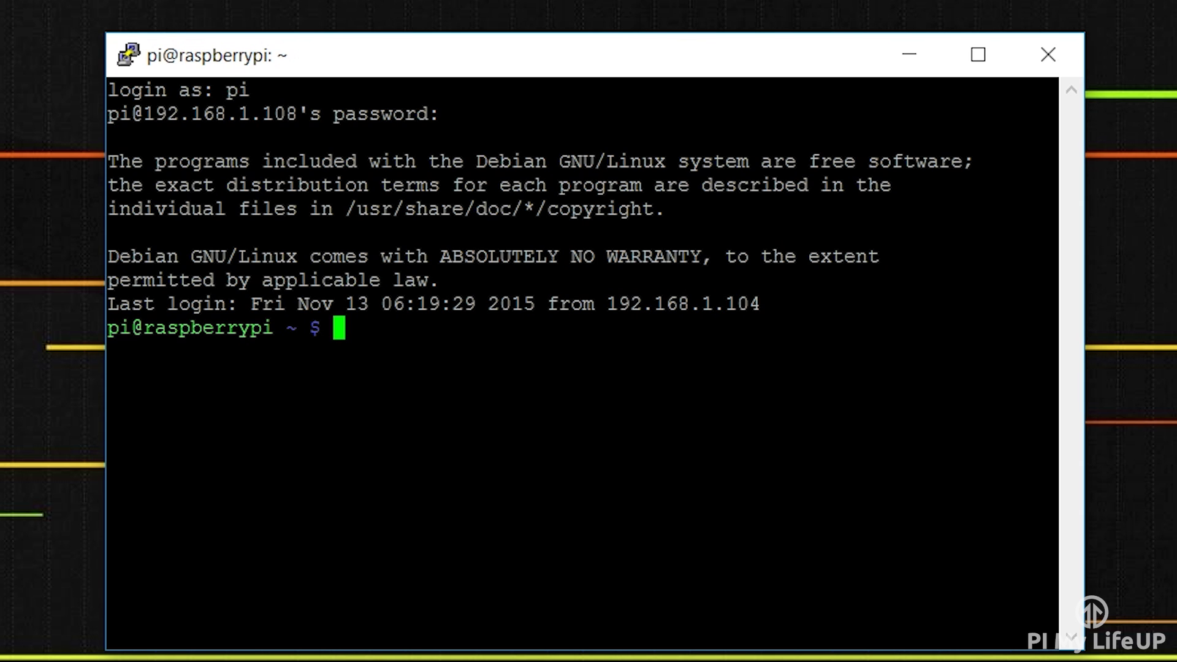
Step: Refresh the package lists and upgrade installed packages with sudo apt-get update and upgrade
text(sudo)
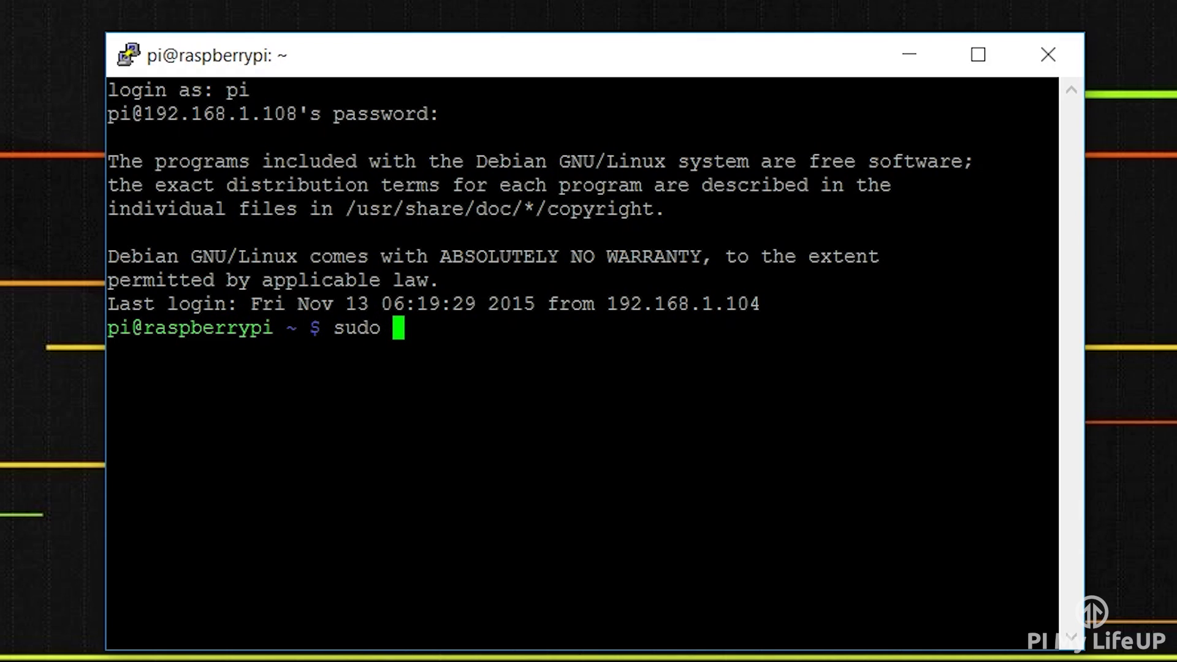
key(BackSpace)
key(BackSpace)
key(BackSpace)
key(BackSpace)
key(BackSpace)
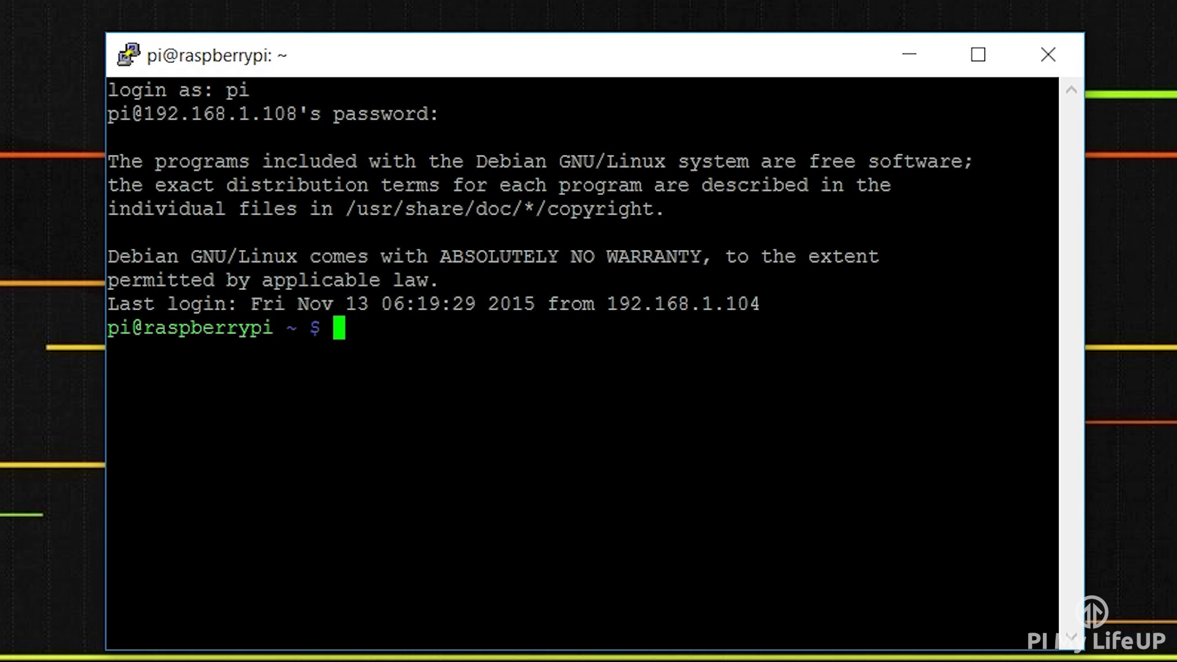
text(sudo apt-get update)
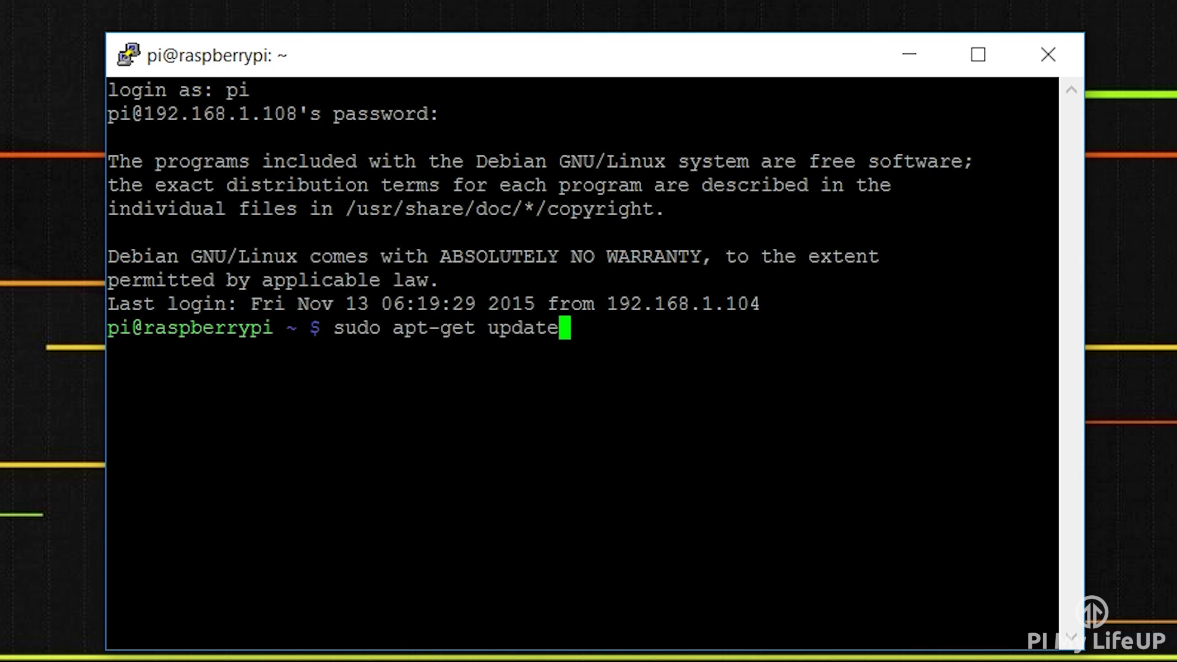
key(Return)
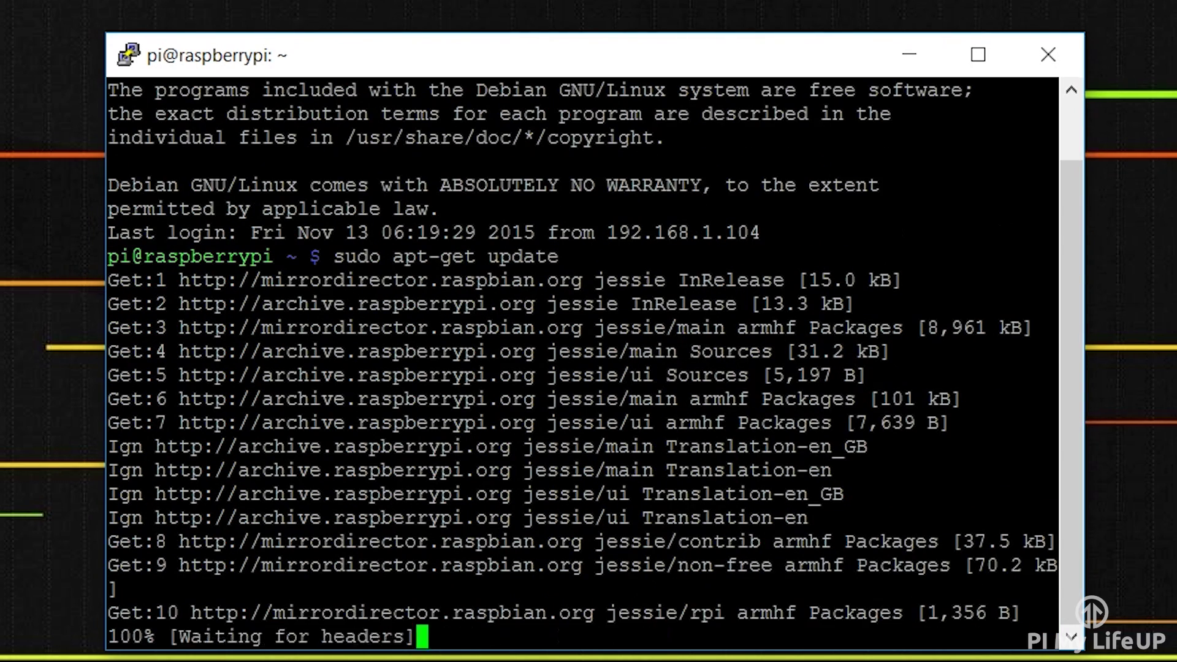
text(sudo apt)
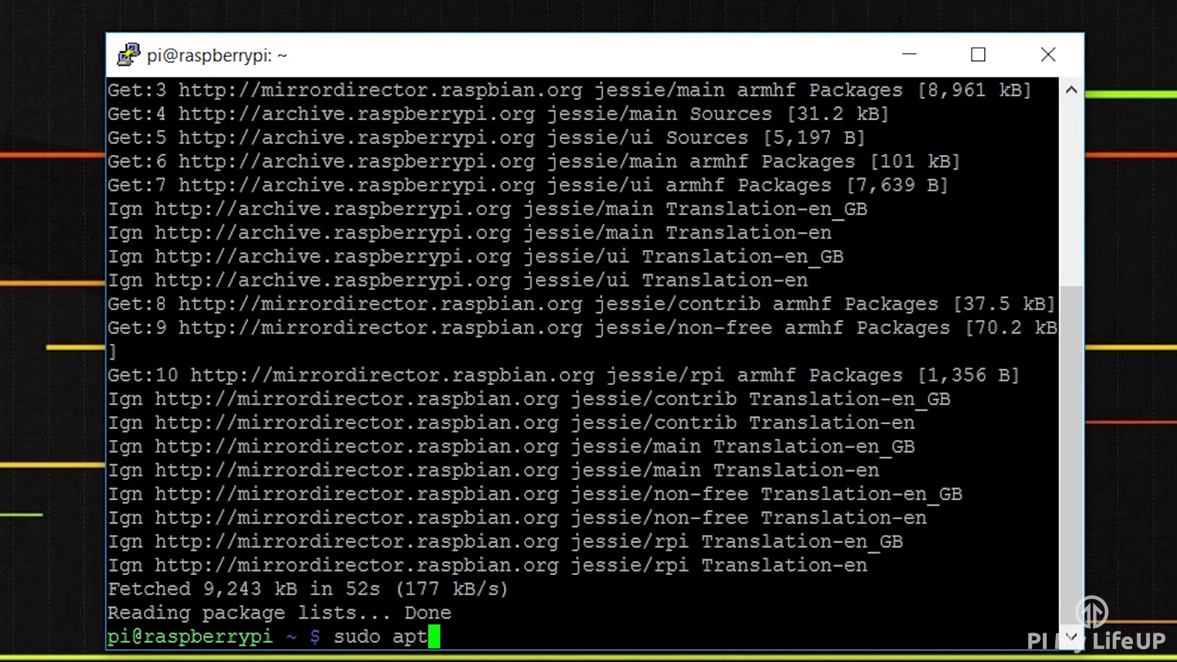
text(-get upgrade)
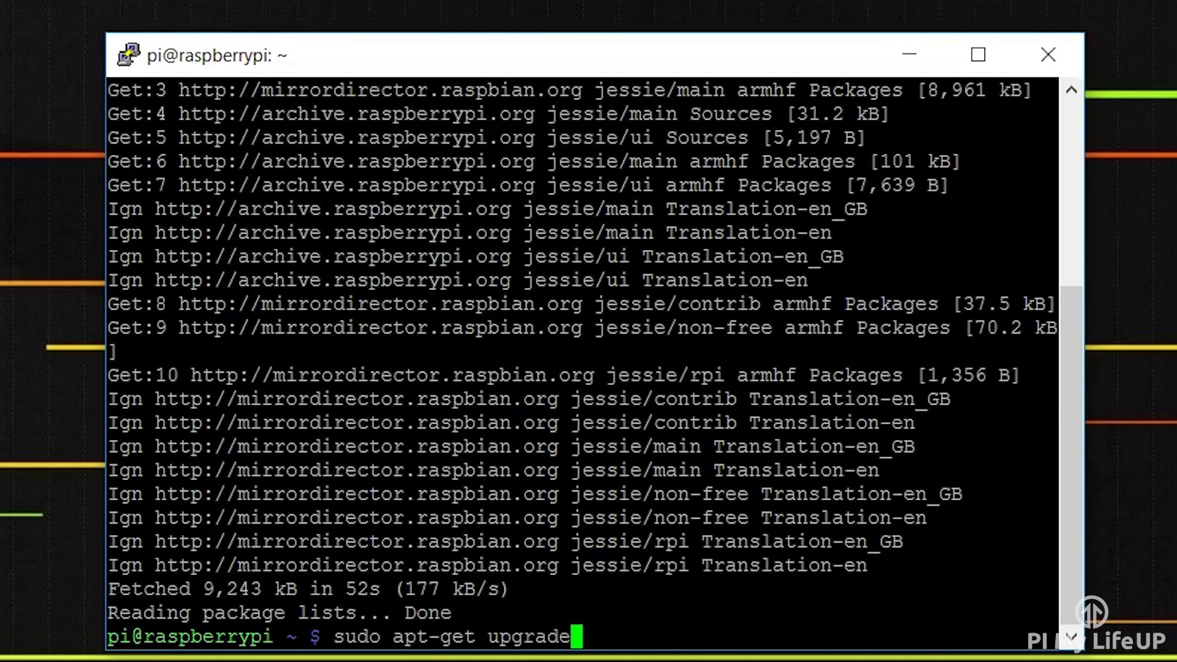
key(Return)
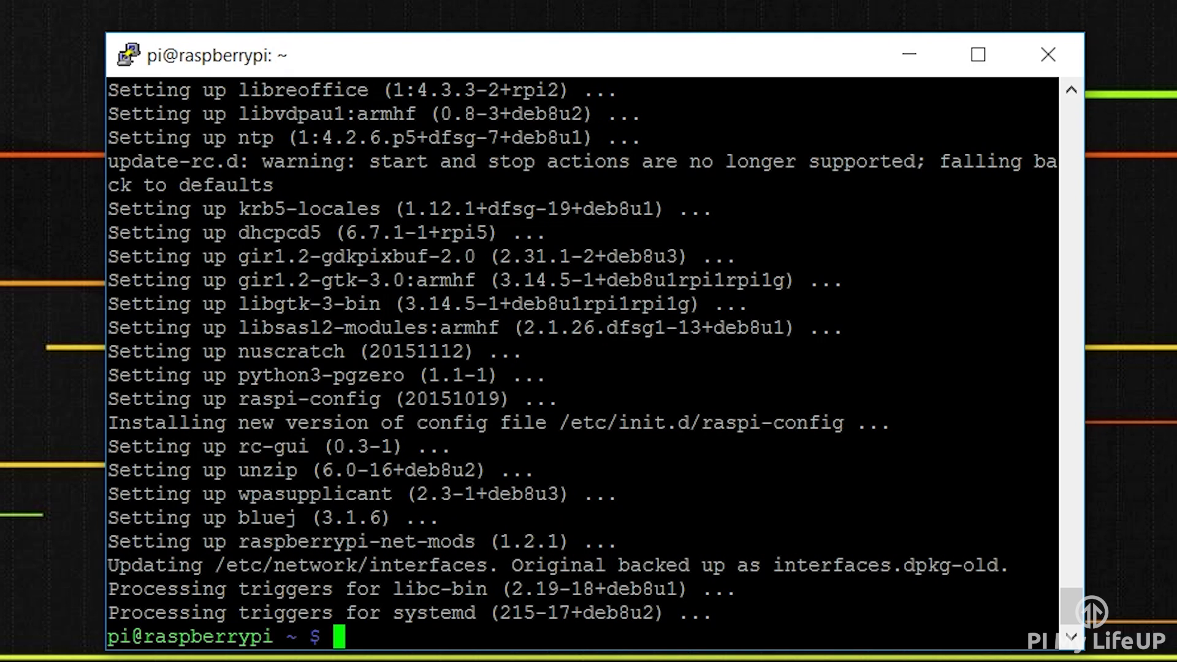
Step: Install the git-core package with apt-get, then clear the terminal
text(sudo apt-)
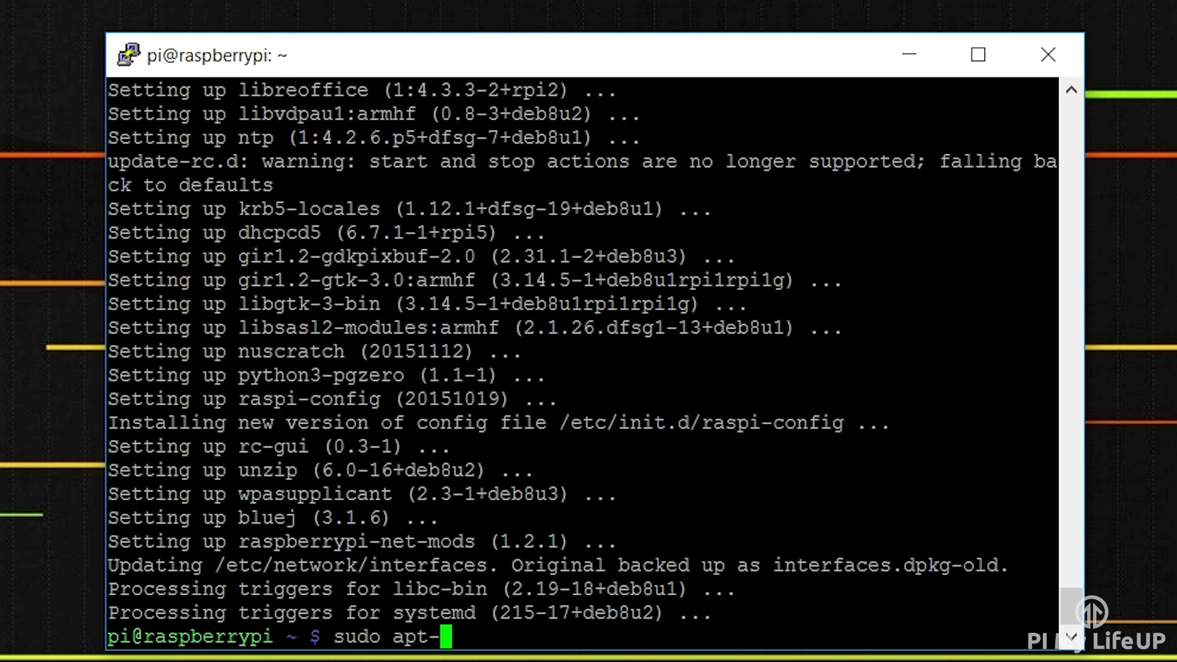
text(get install git-core)
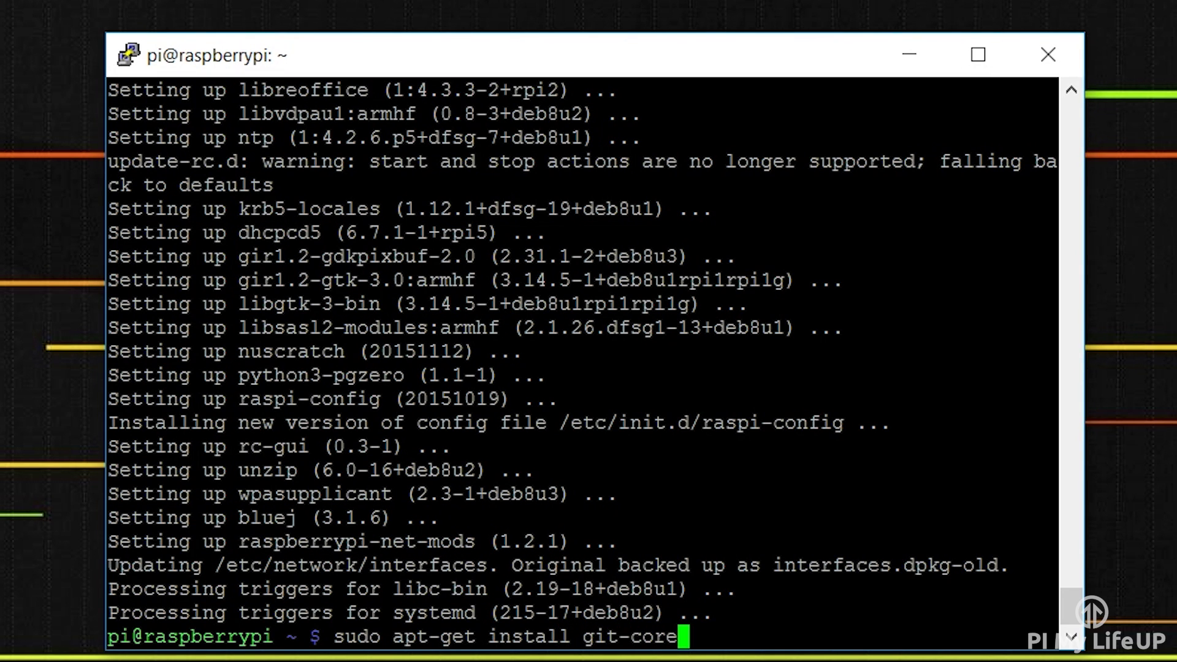
key(Return)
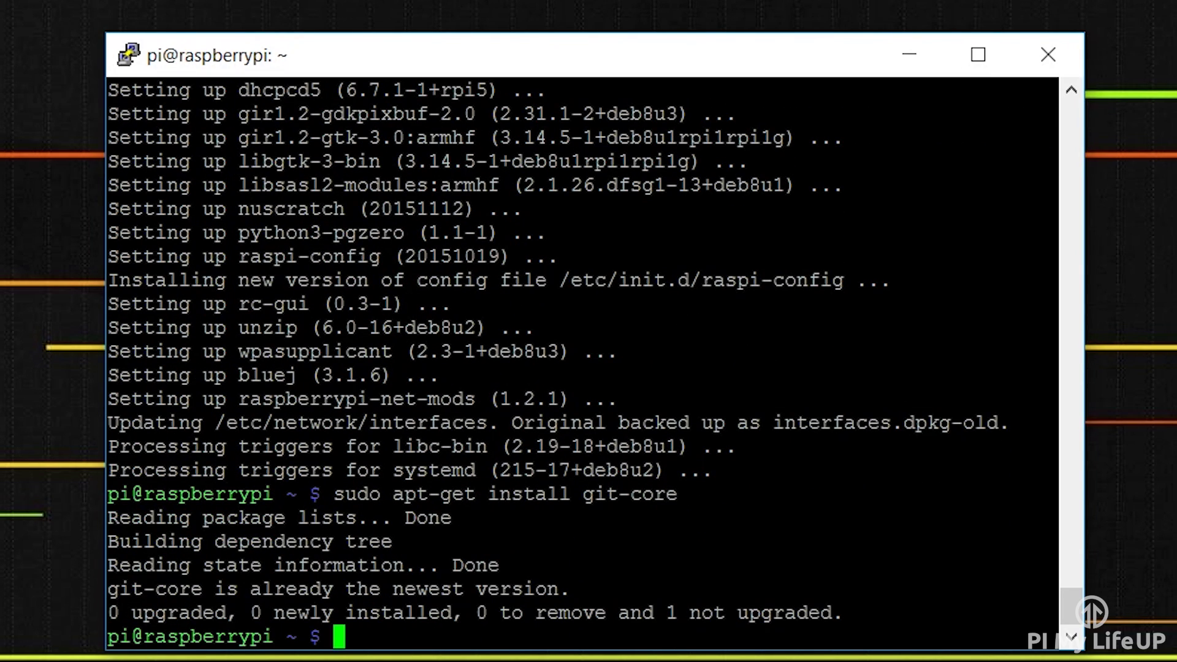
text(clear)
key(Return)
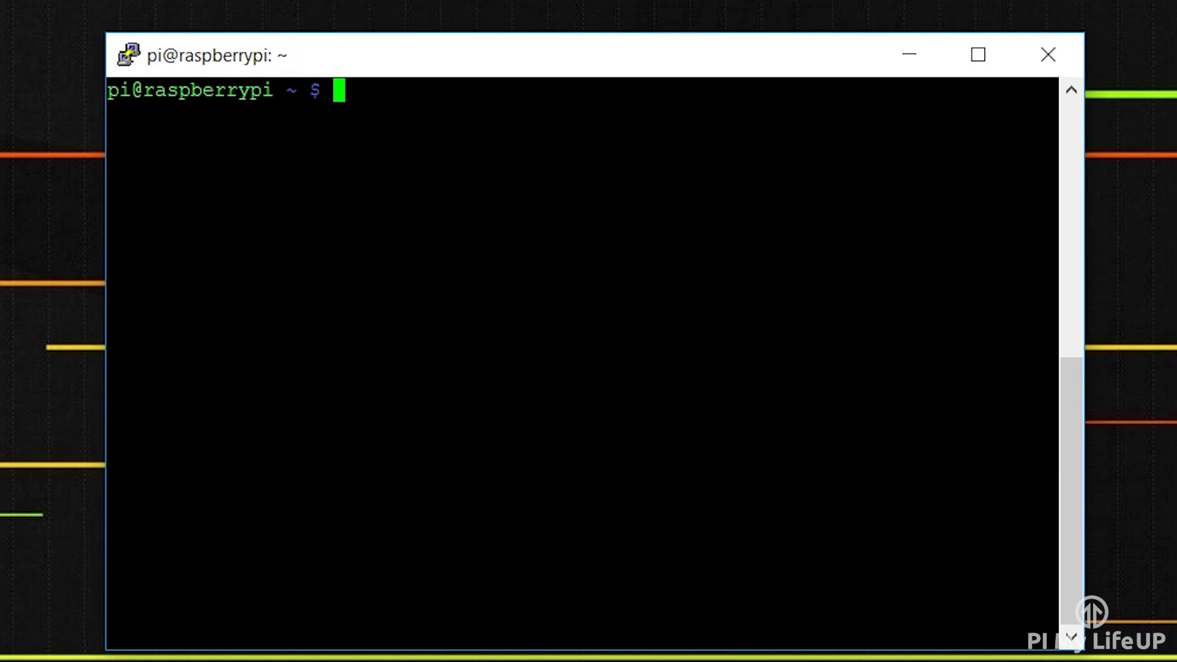
Step: Create /home/pi/git/myFirstRepository, move into it, and initialise it with git init --bare
text(mkdir -p /home)
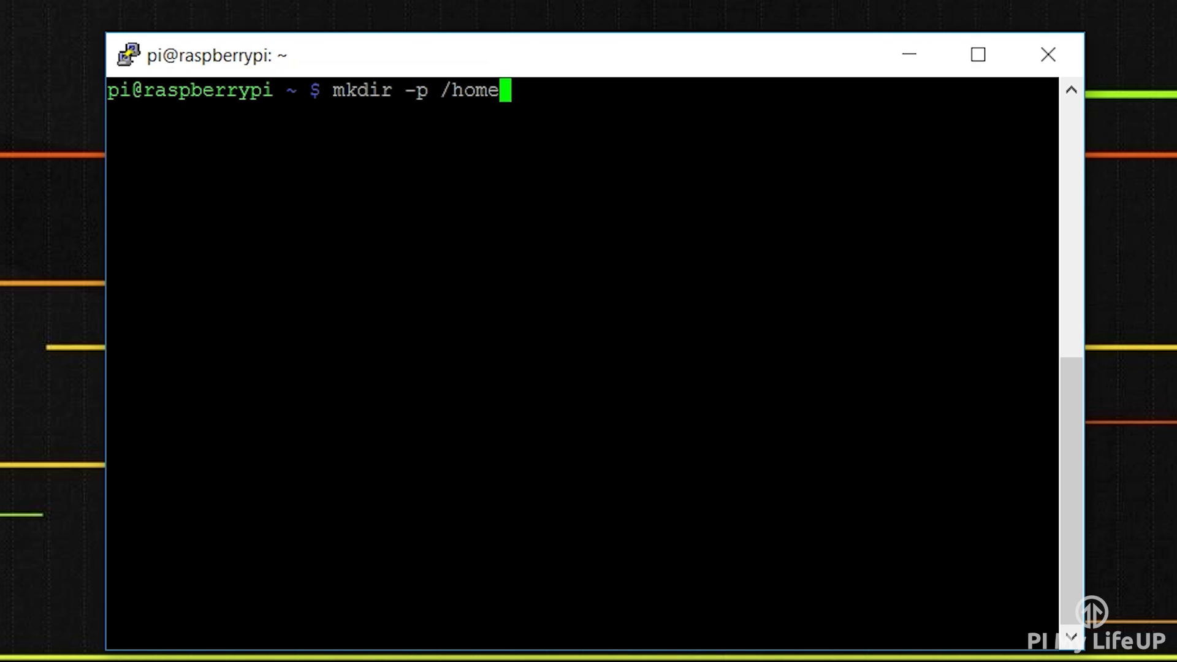
text(/pi/git)
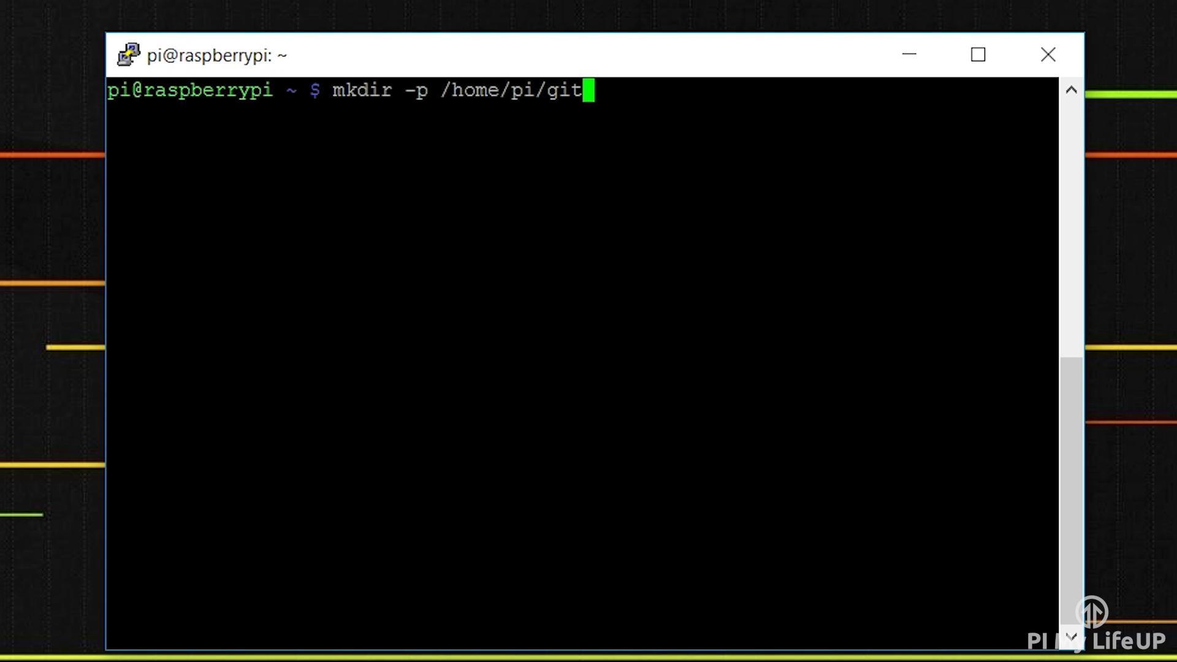
text(/myFirstR)
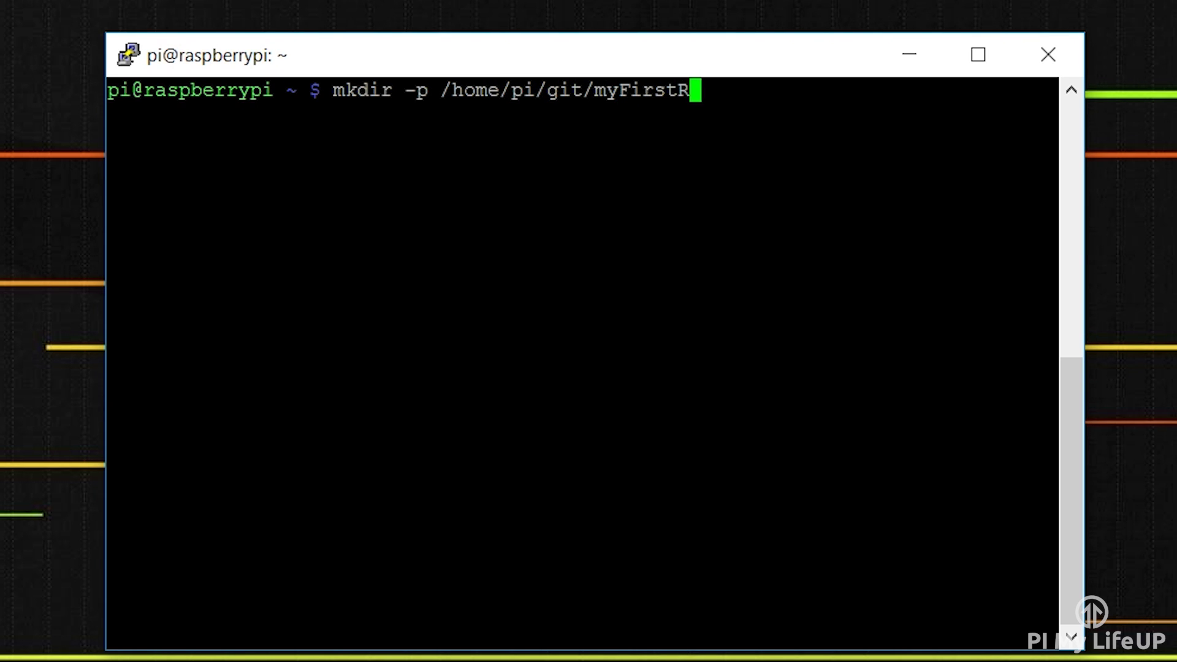
text(espository)
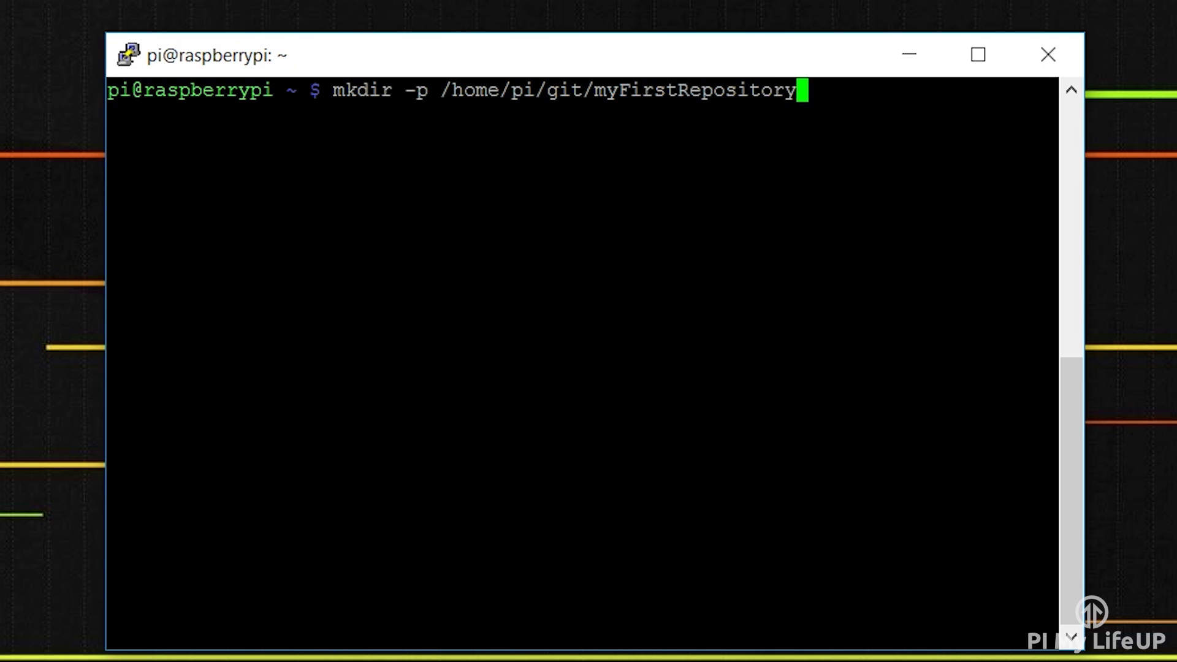
key(Return)
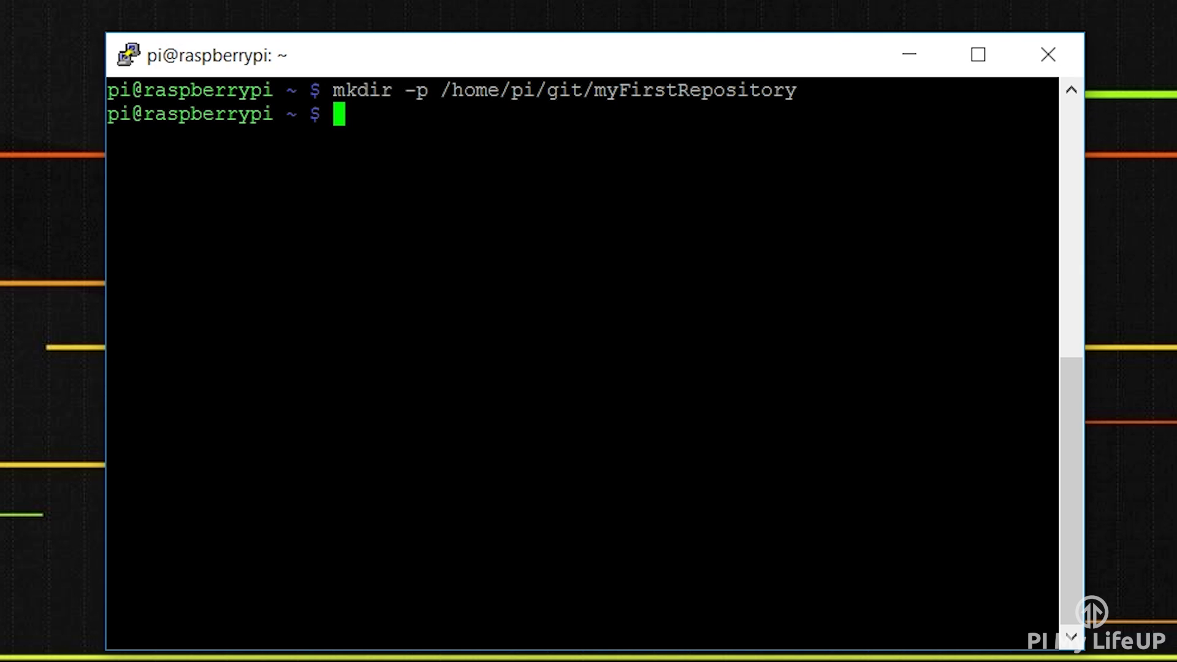
text(cd /home/pi)
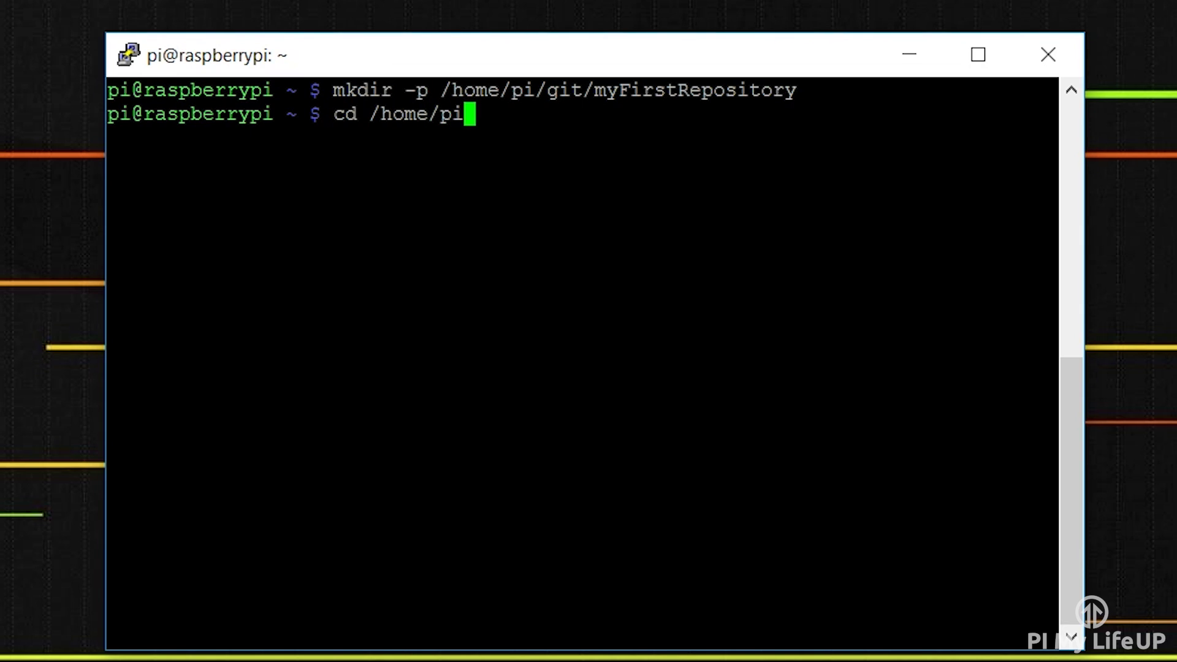
text(/git/myFirst)
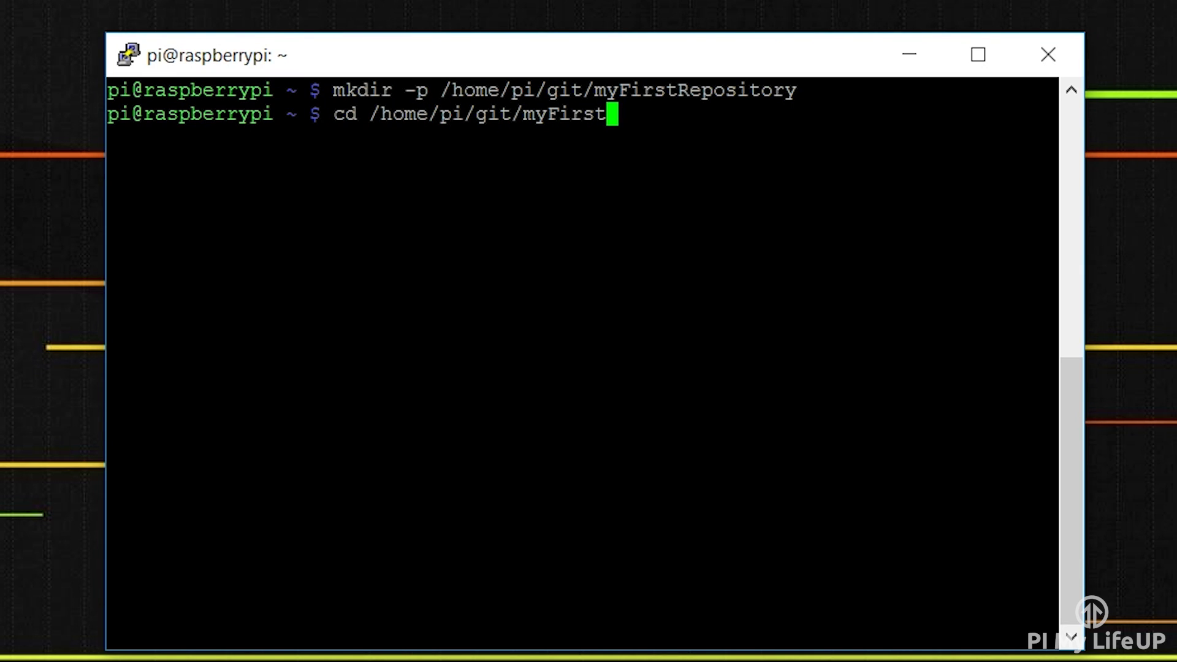
text(Repository)
key(Return)
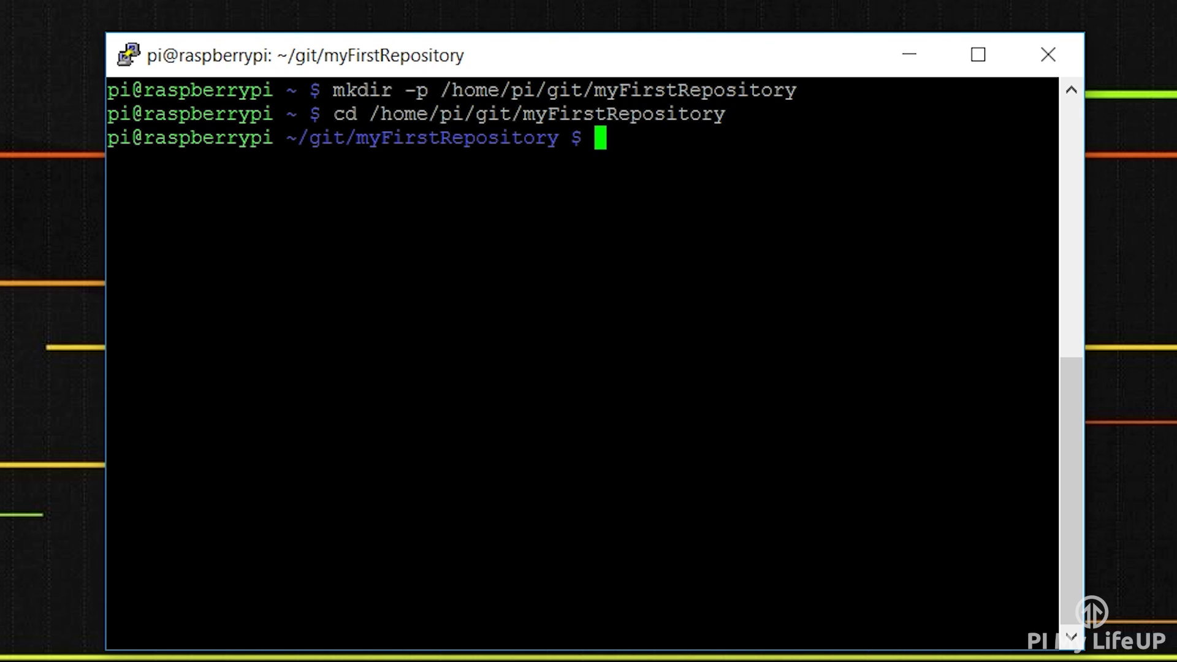
text(git init --bare)
key(Return)
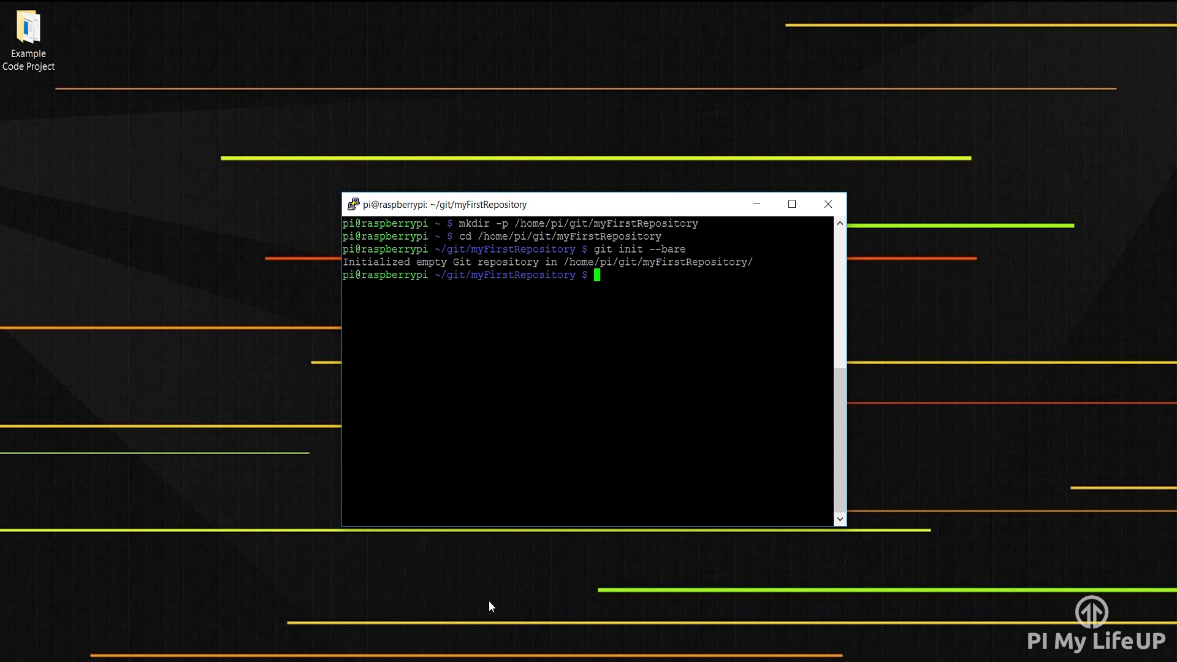
Step: Download the Git-2.6.3-64-bit.exe installer from git-scm.com in an incognito window and launch it
click(478, 656)
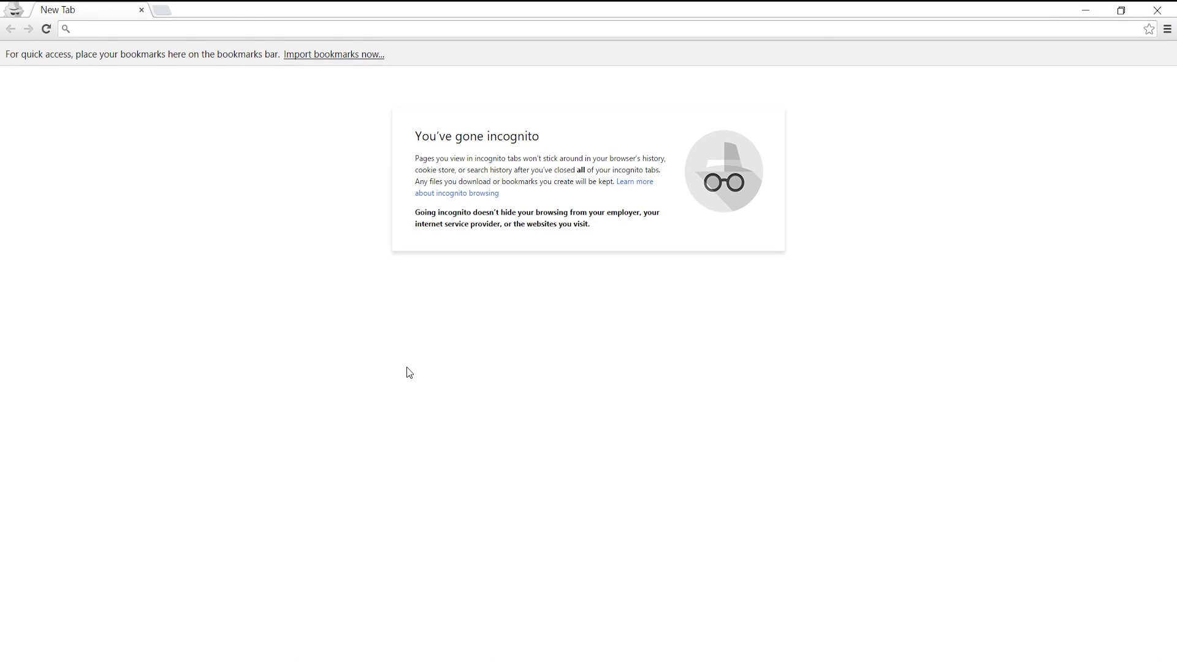
text(git-)
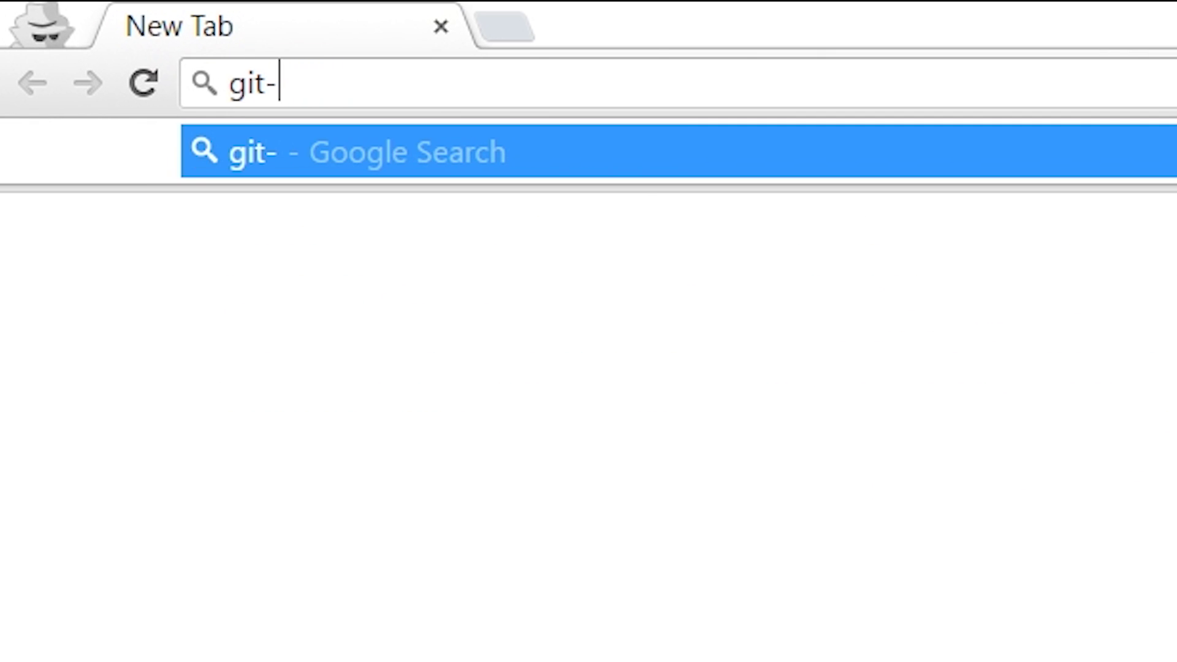
text(scm.)
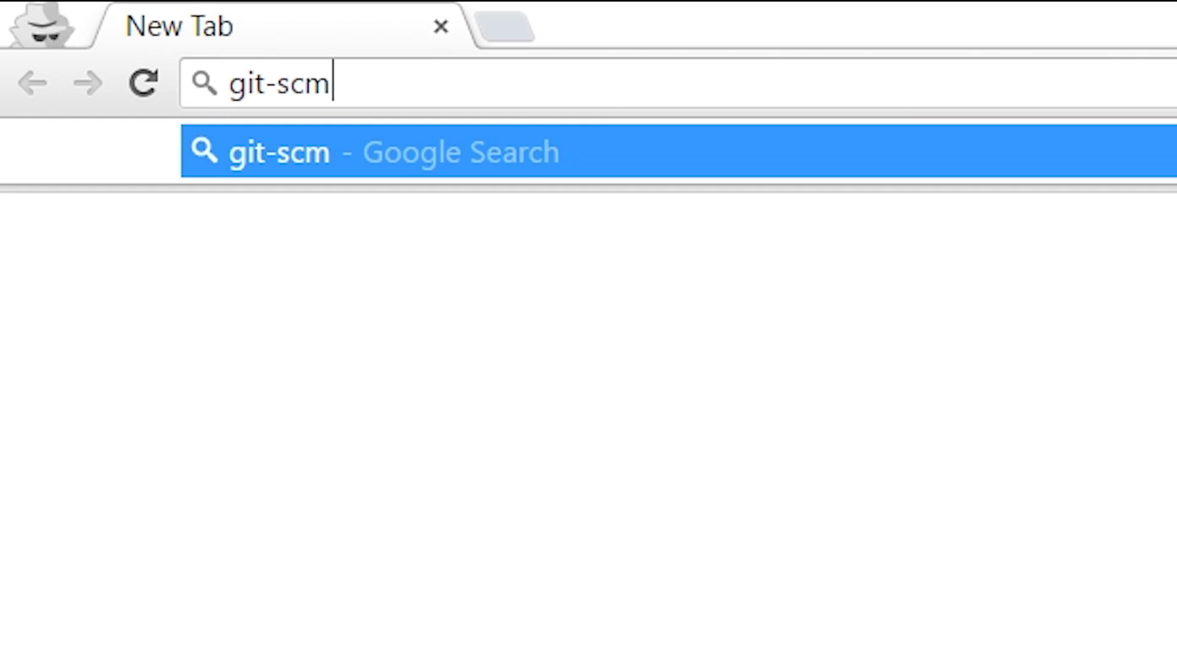
text(com)
key(Return)
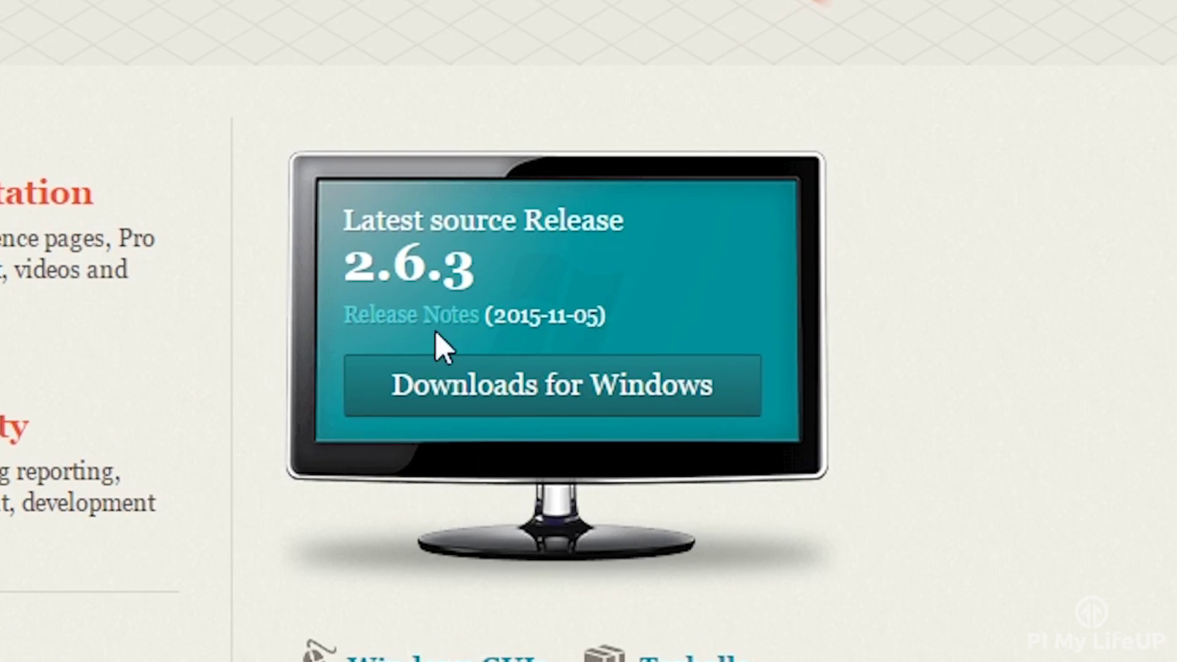
click(779, 387)
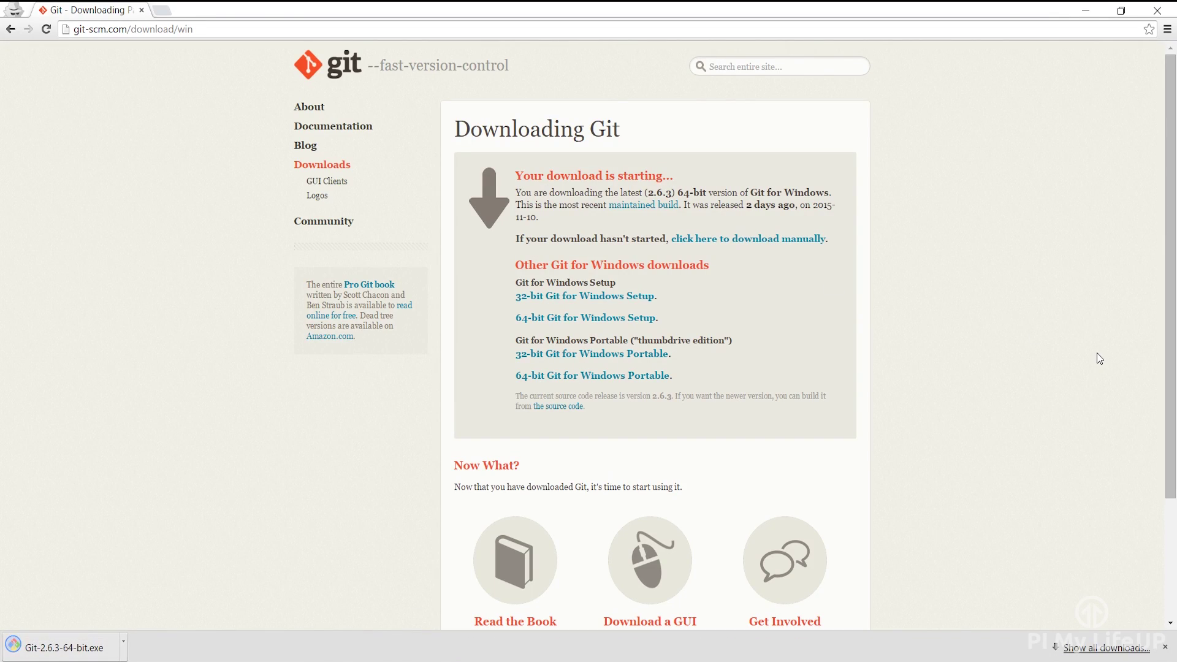
click(92, 645)
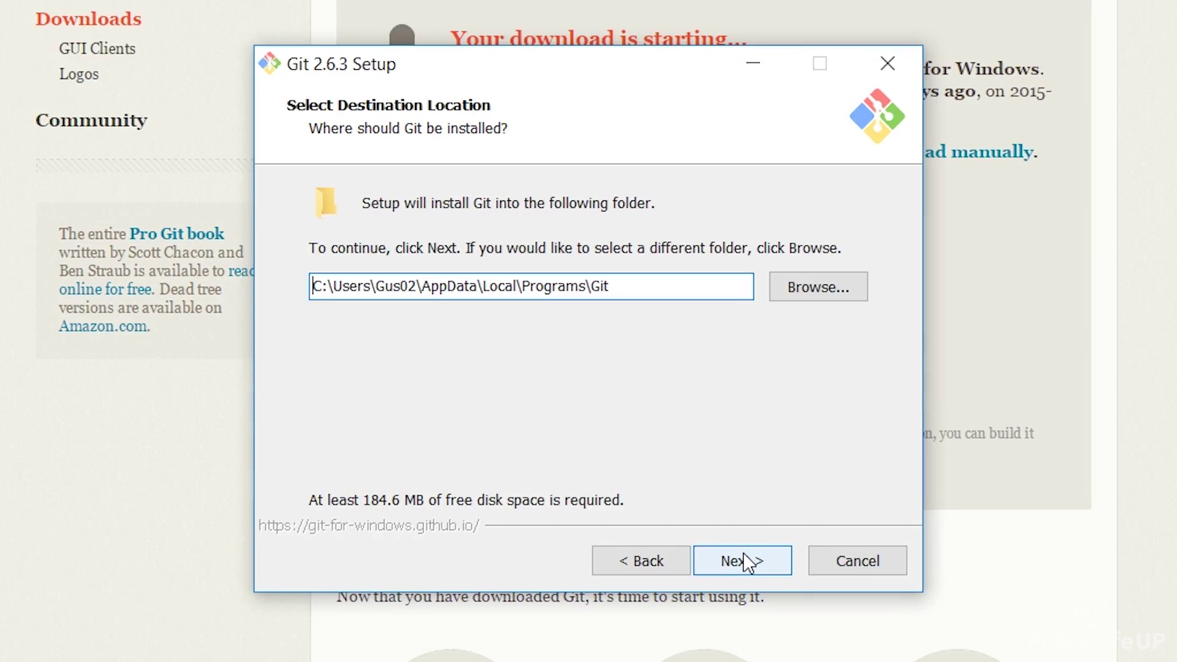
Step: Install Git 2.6.3 with default options, skip the release notes, and maximize the Example Code Project folder
click(743, 553)
click(743, 561)
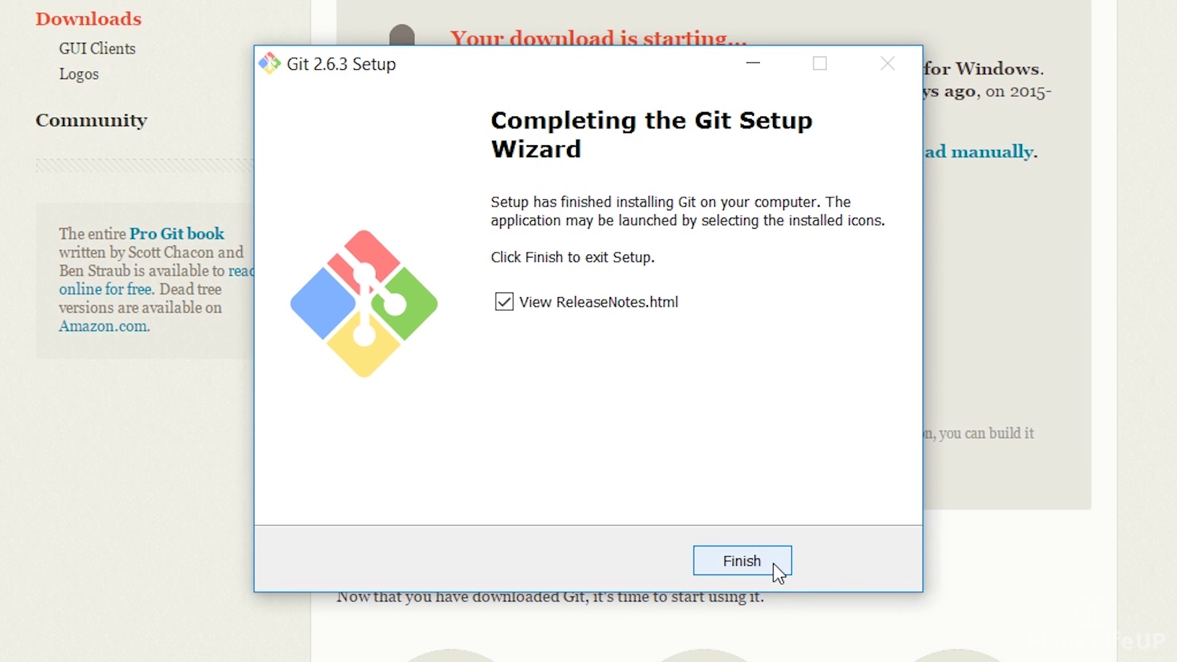
click(504, 302)
click(742, 561)
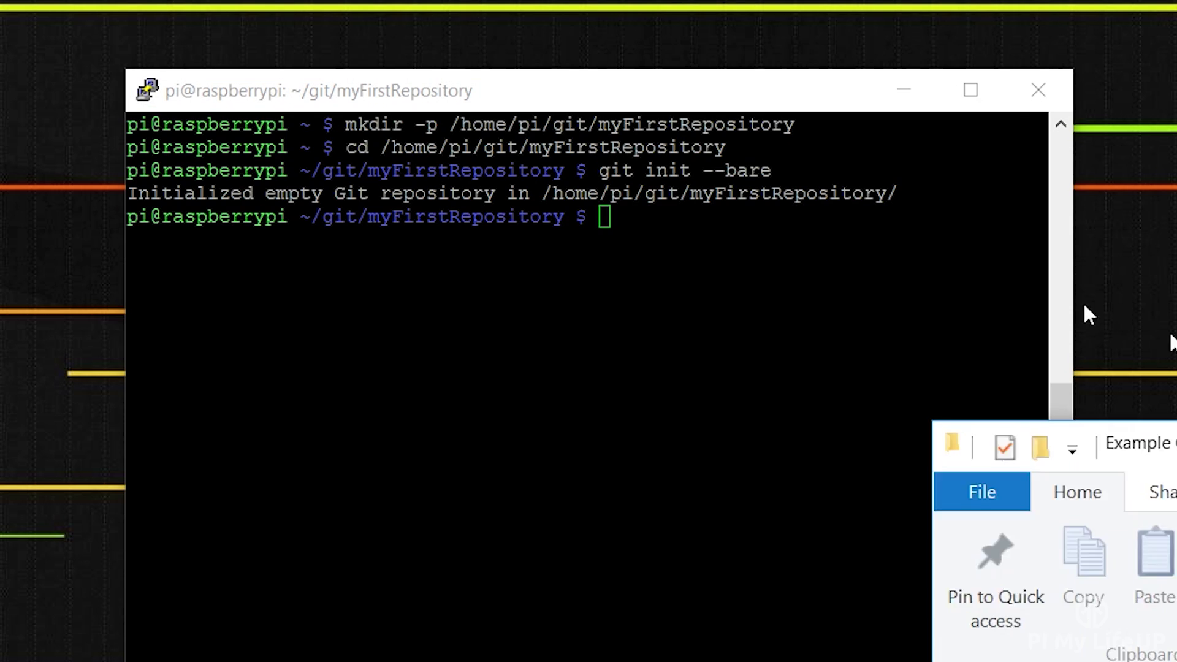
drag(1091, 443, 619, 27)
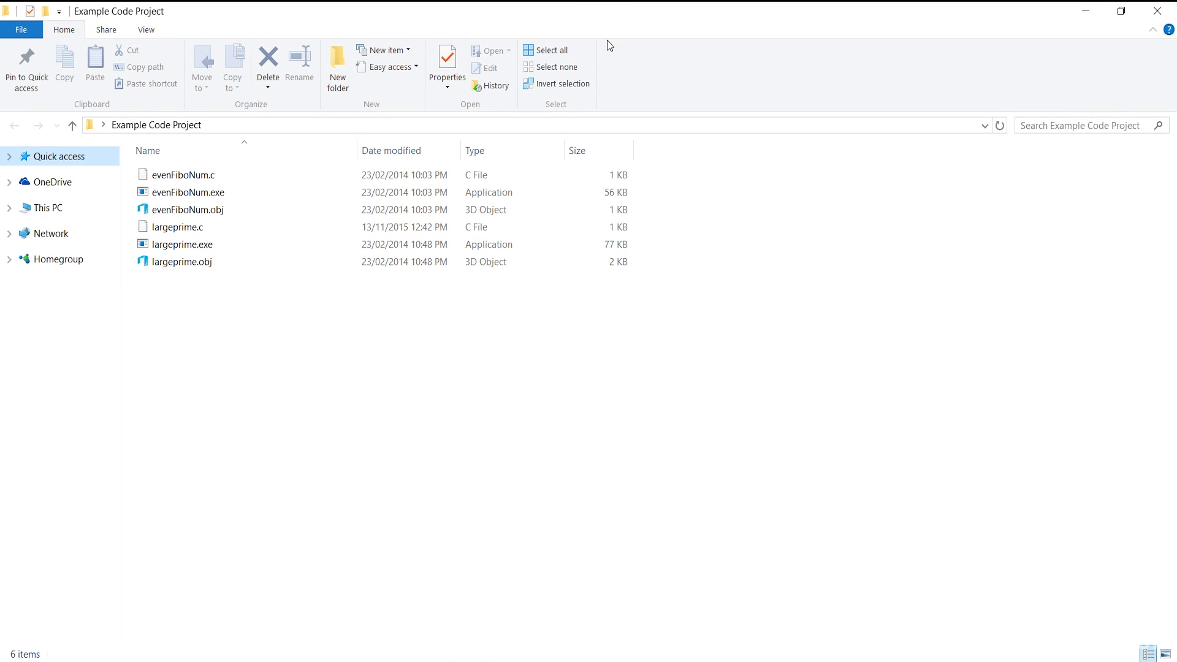
Step: Launch Git Bash Here in the Example Code Project folder and centre the terminal
right_click(401, 334)
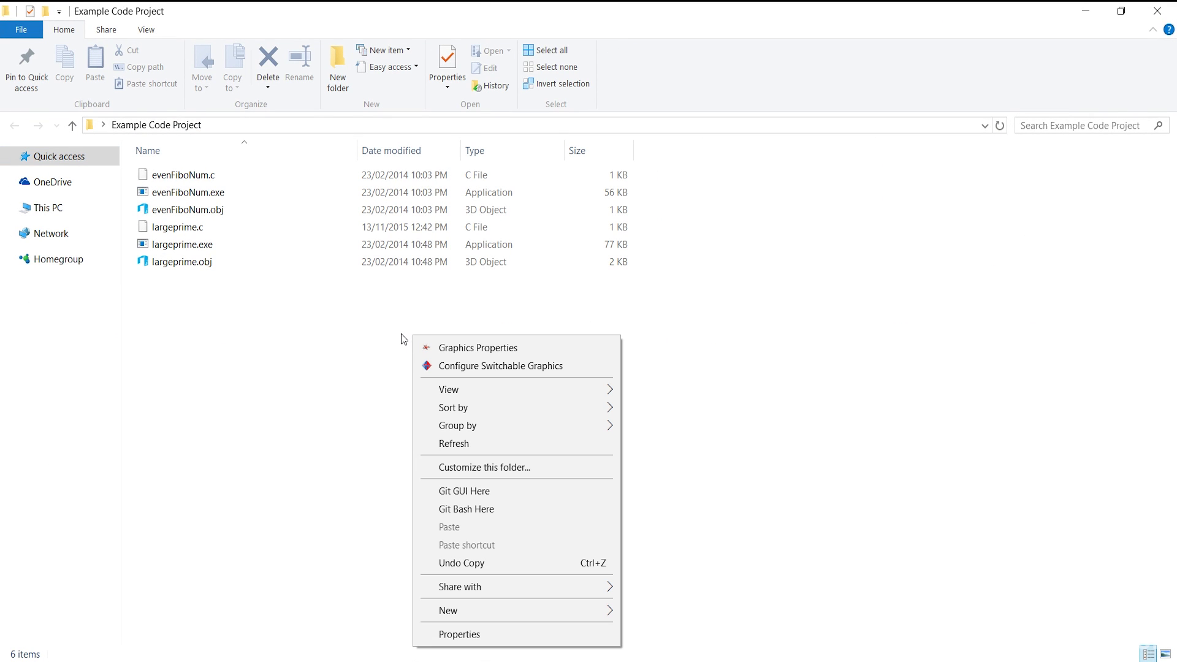
click(581, 512)
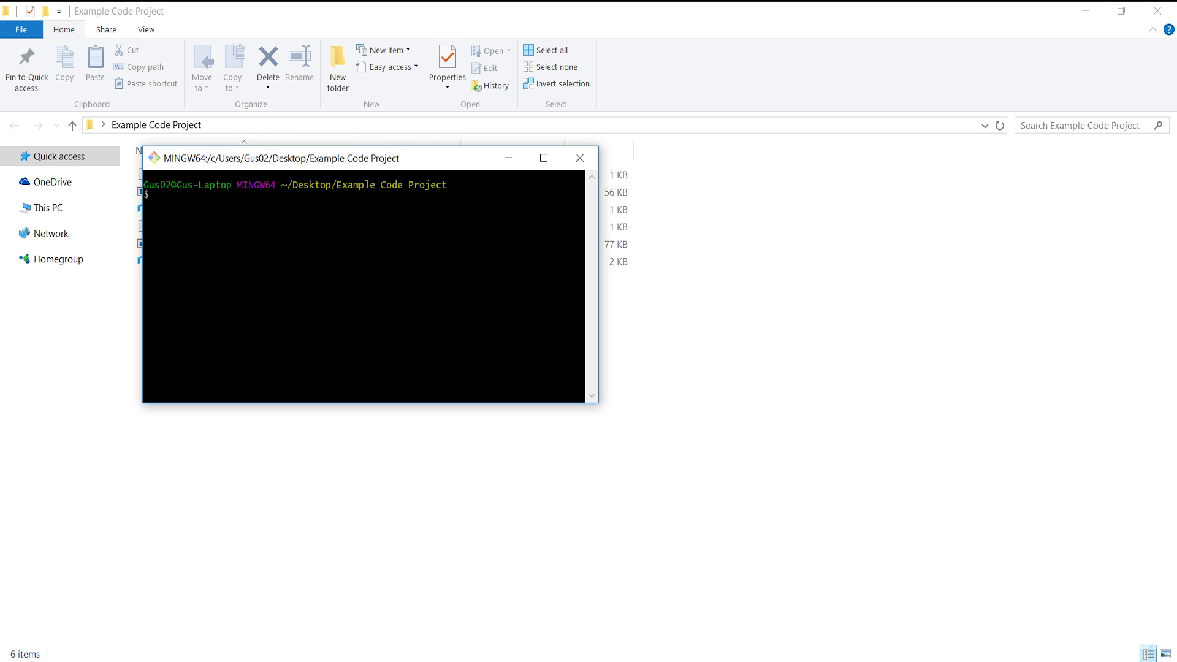
drag(436, 158, 593, 228)
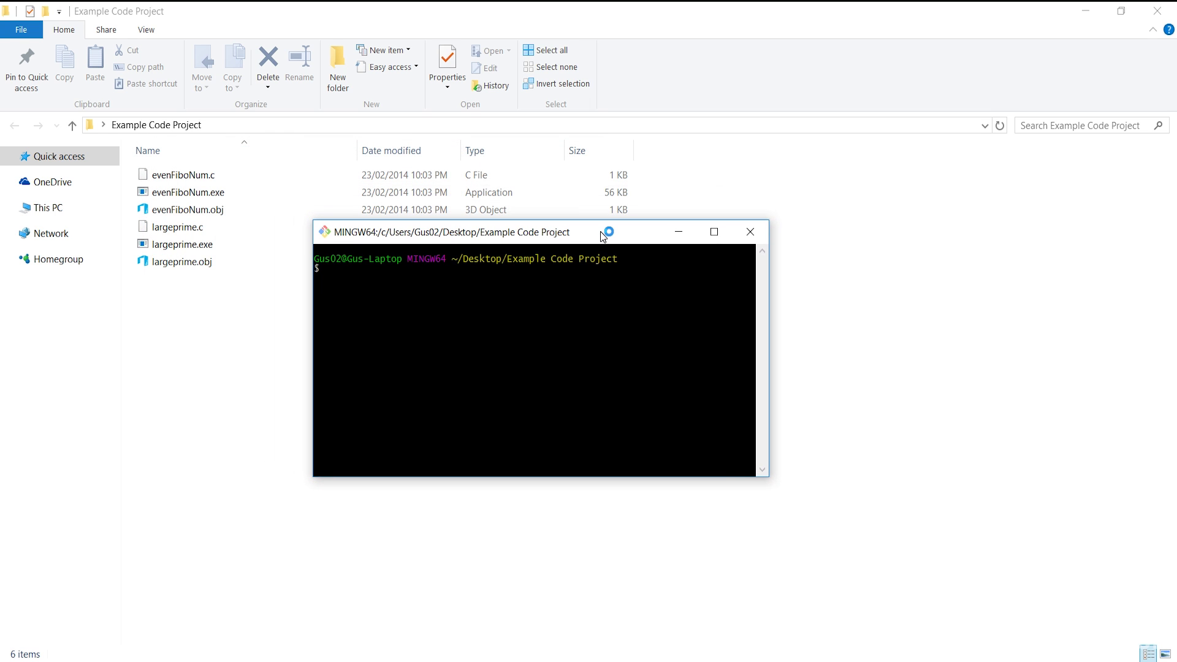
drag(604, 236, 608, 239)
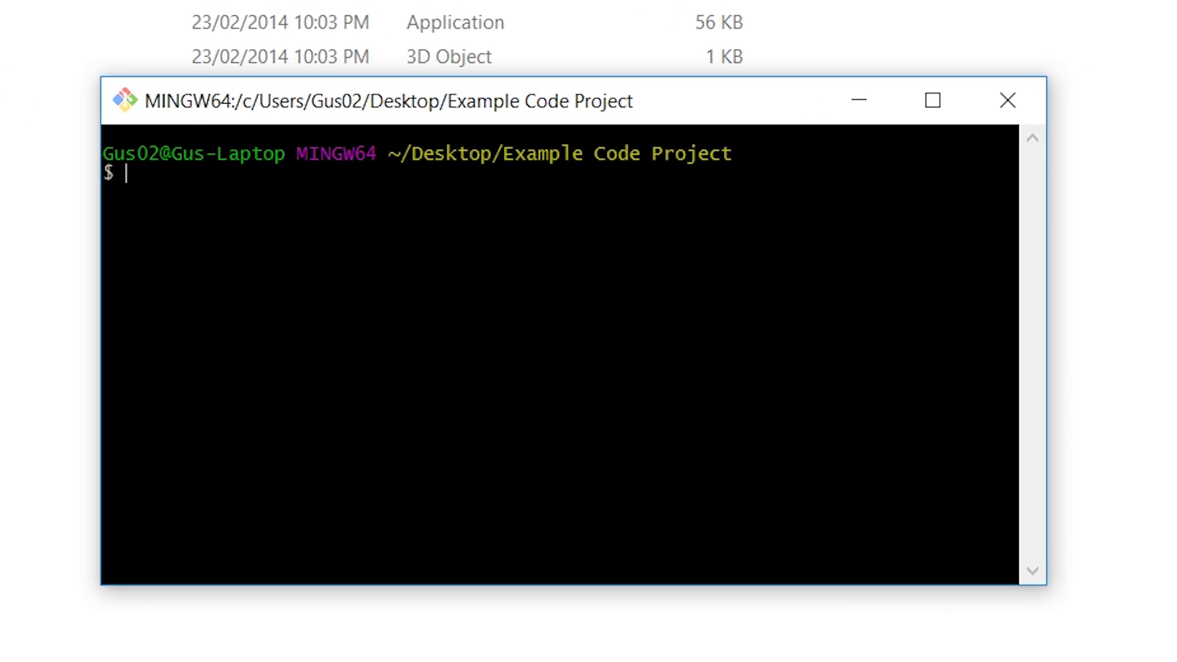
text(git init)
key(Return)
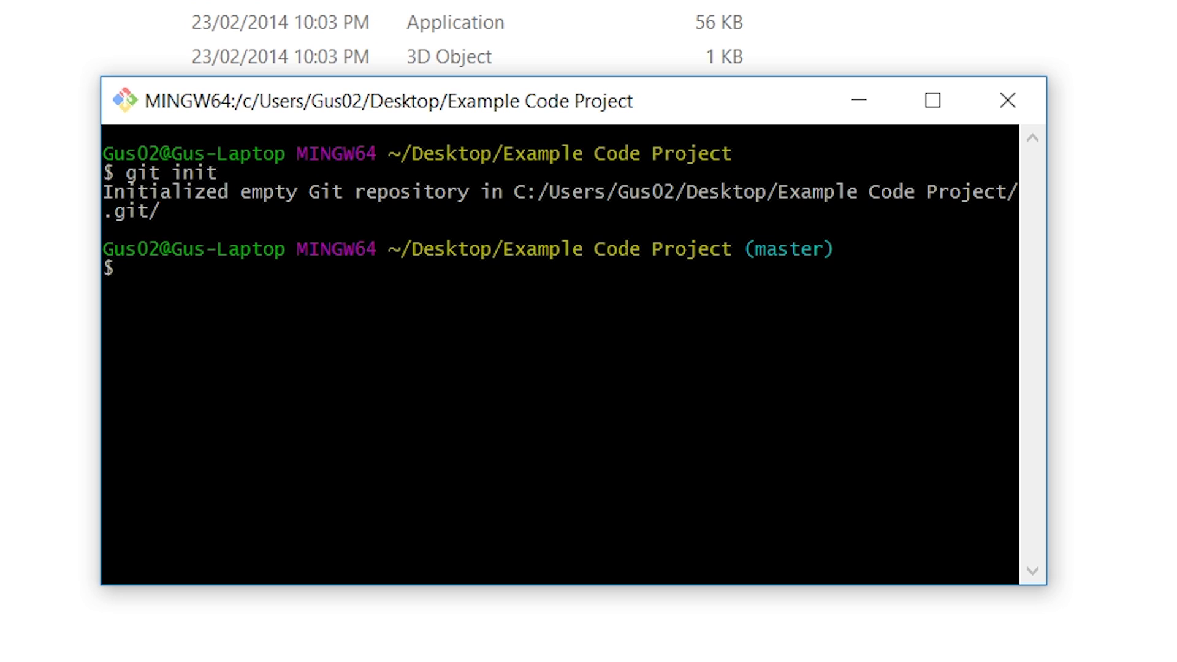
text(git remote add myFirs)
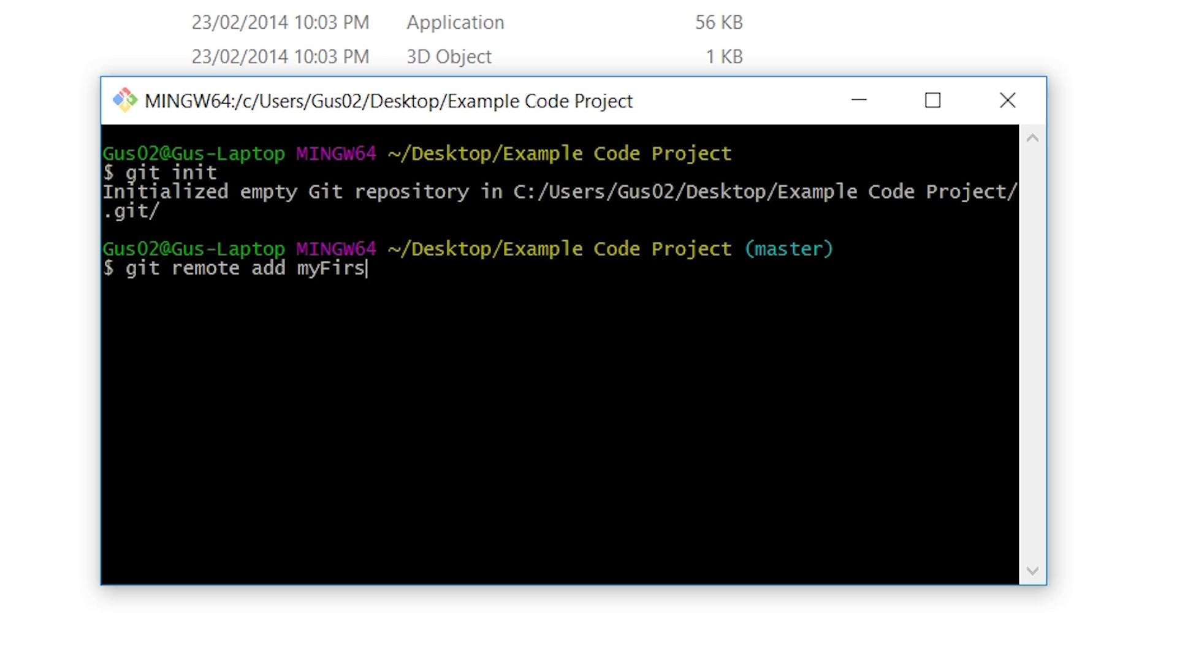
text(tRepository p)
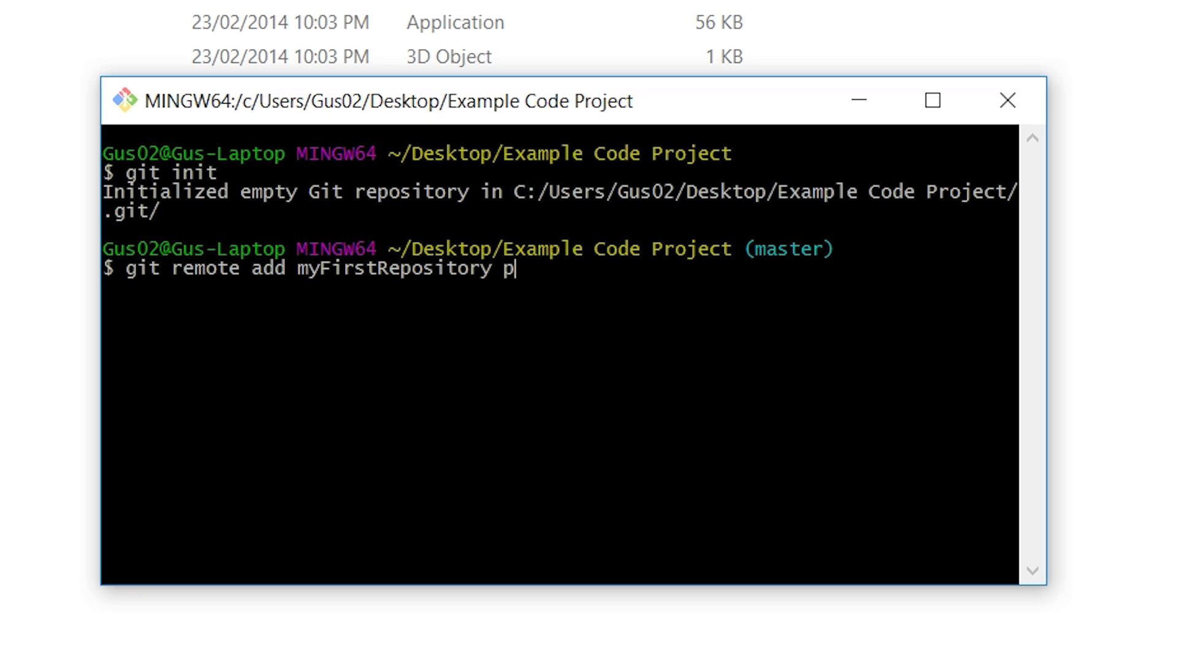
text(i@192.168.)
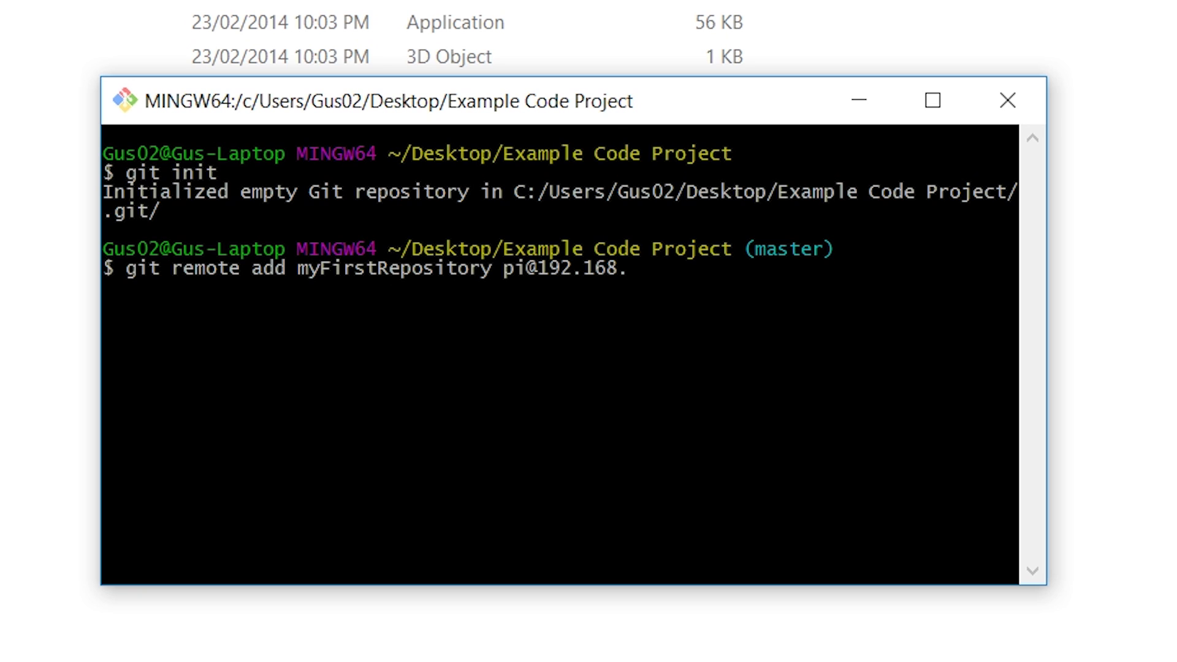
text(1.108)
text(:/home/pi/git/m)
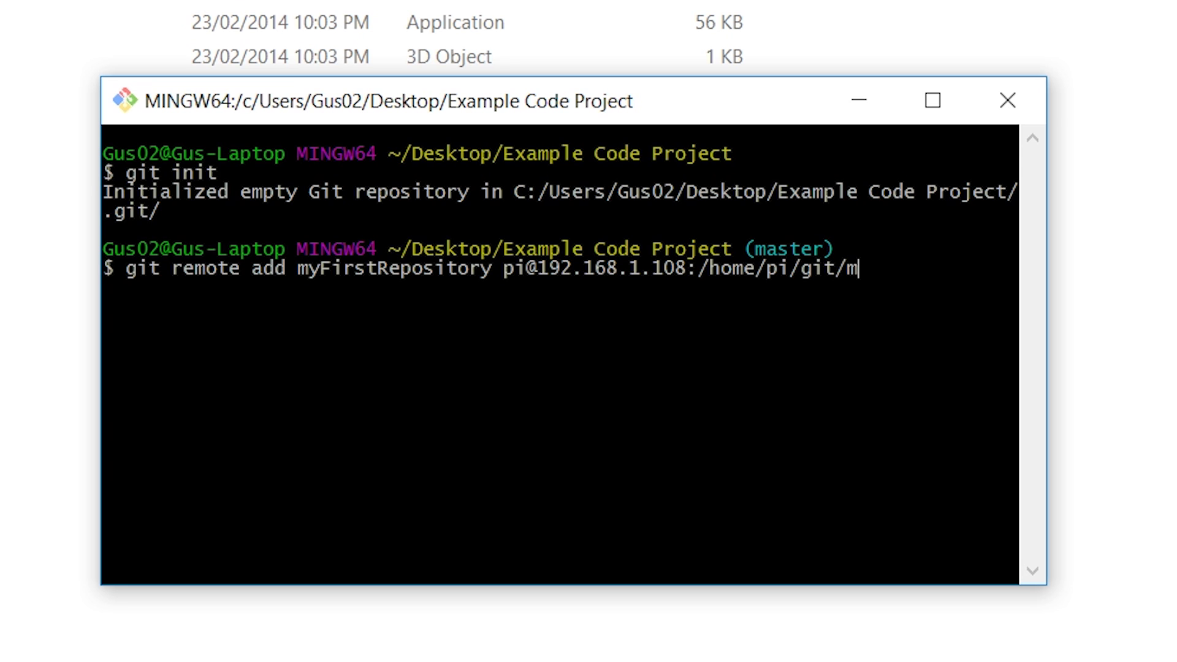
text(yFirstRepository)
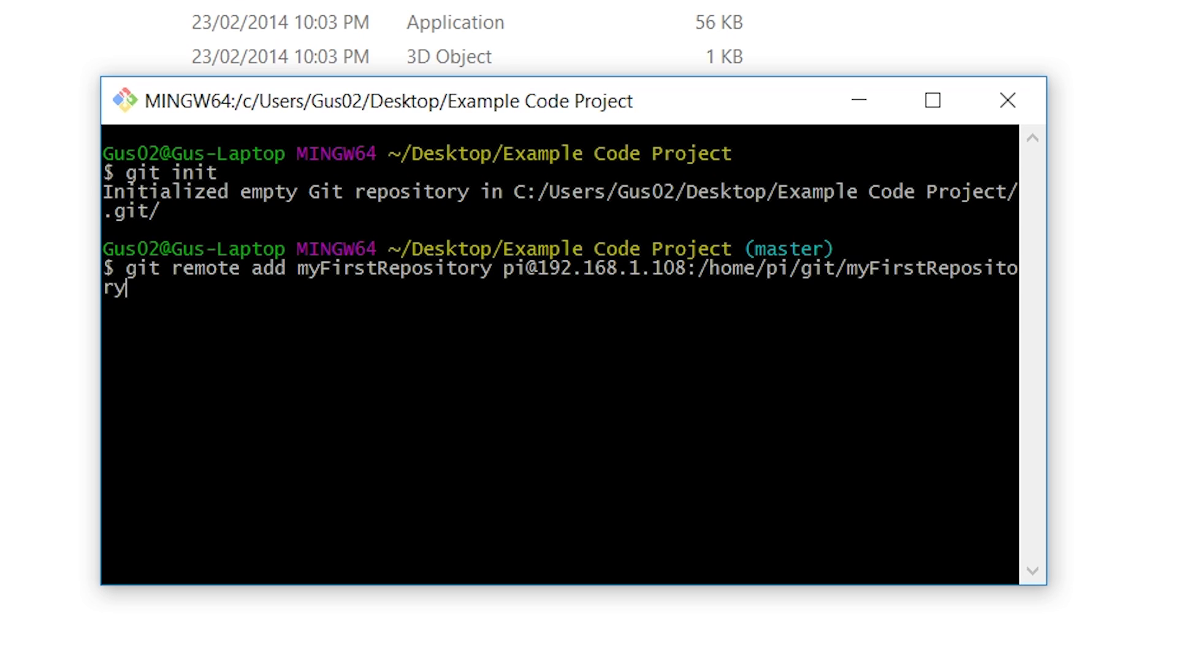
key(Return)
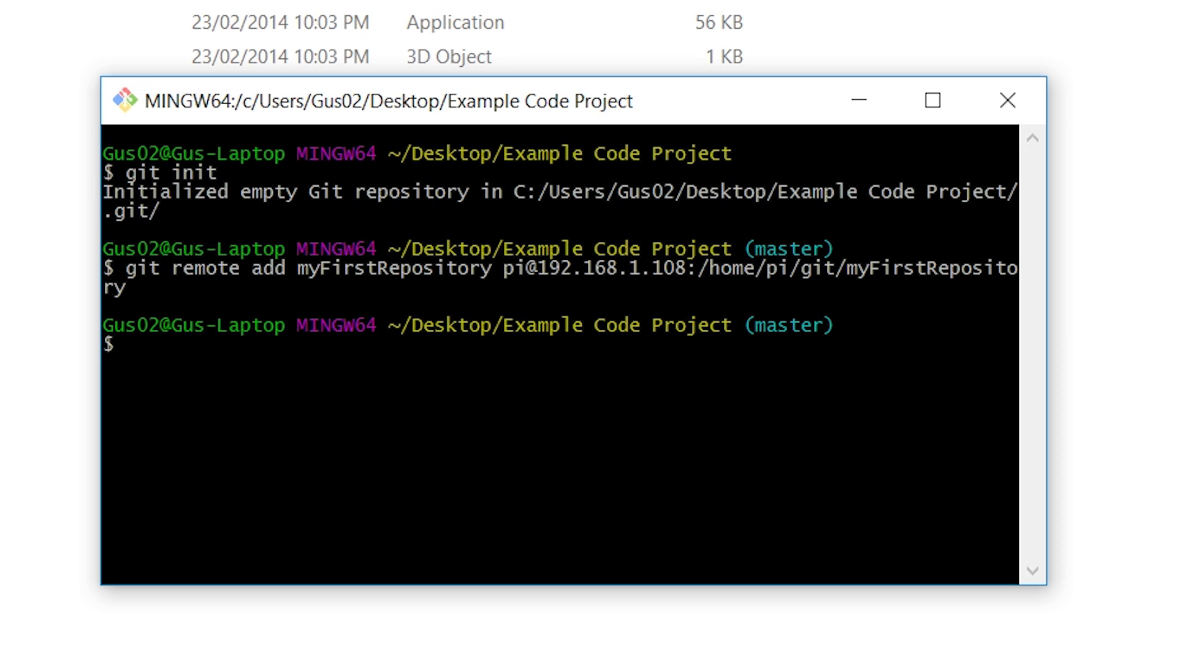
Step: Stage all files with git add . and commit them as "My first commit"
text(git add .)
key(Return)
text(git commi)
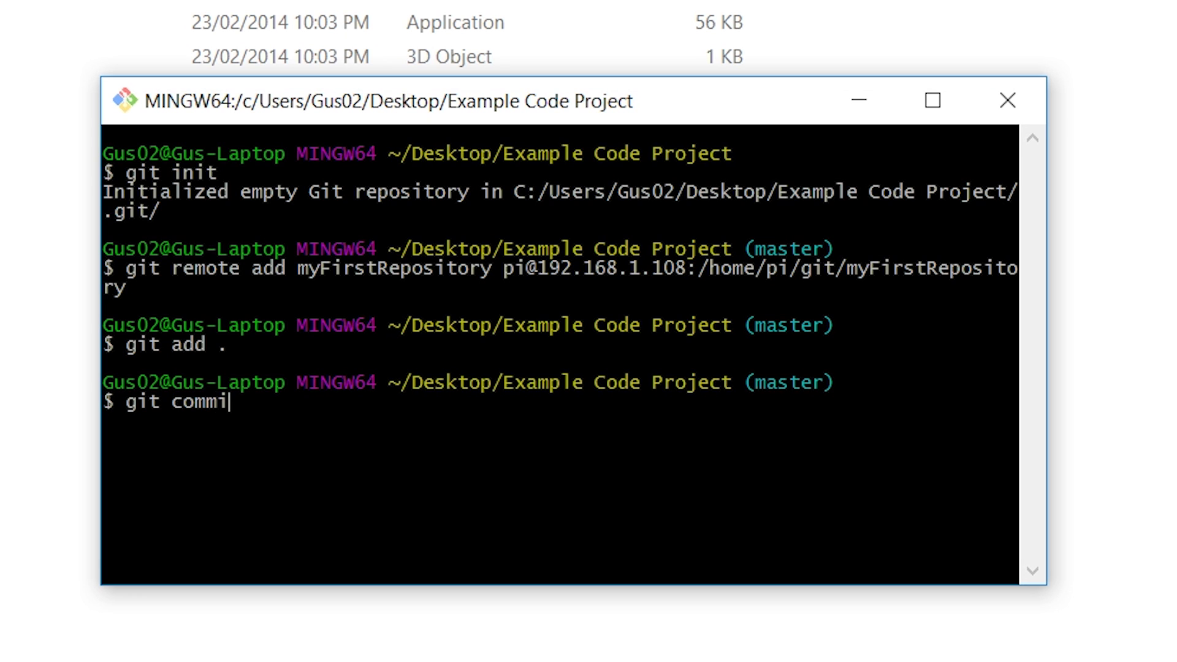
text(t -m "My first commit)
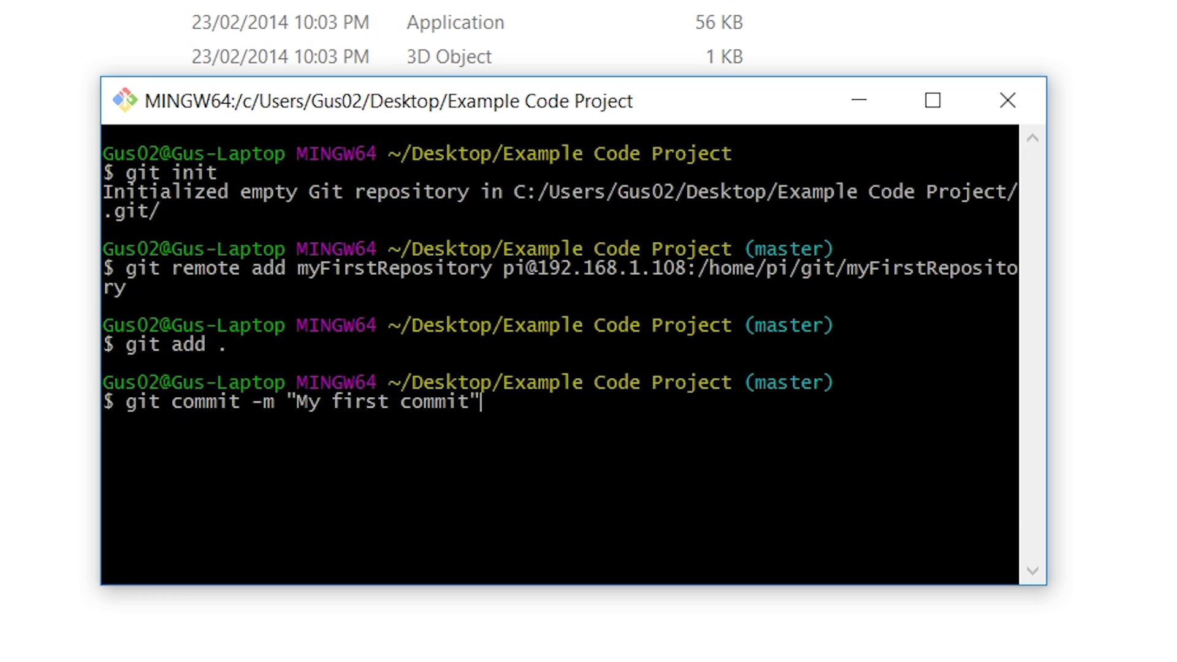
text(")
key(Return)
Step: Push master to myFirstRepository, trusting the Pi's host key and entering its password, then minimize
text(git push myFirstRepository master)
key(Return)
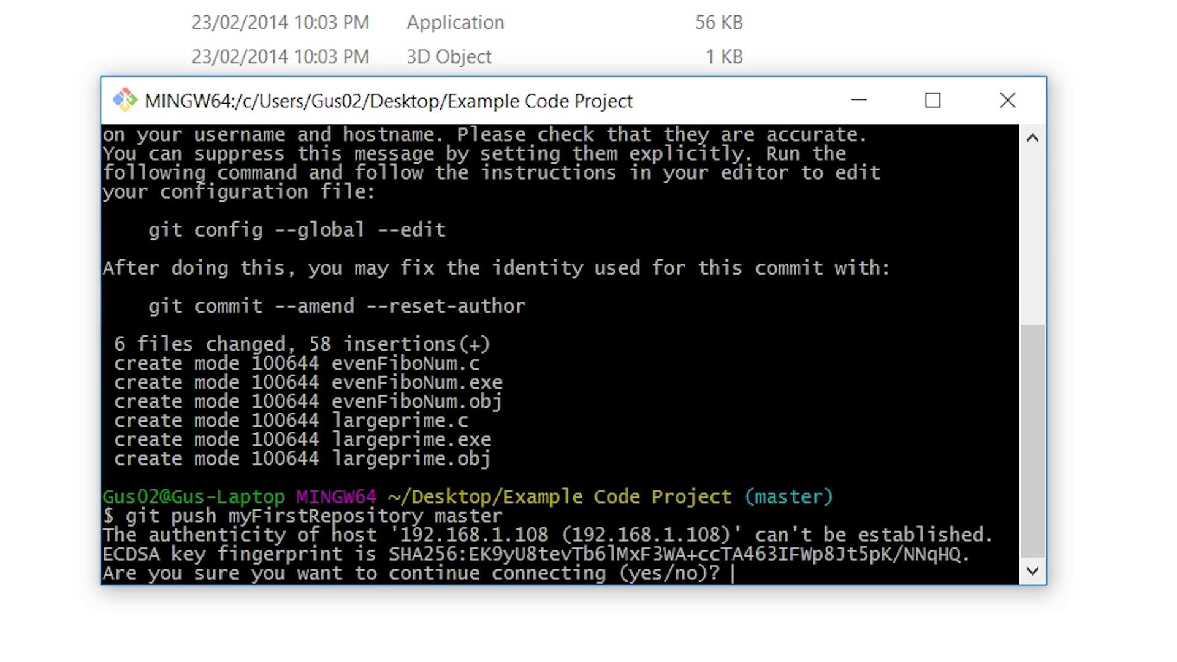
text(yes)
key(Return)
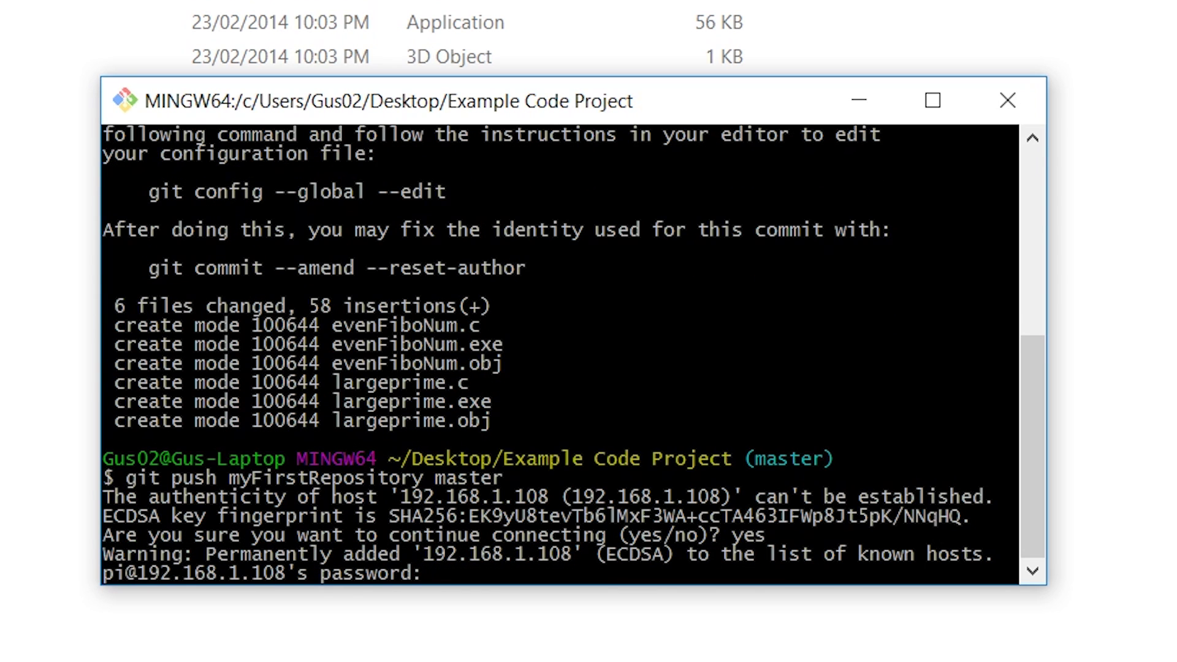
key(Return)
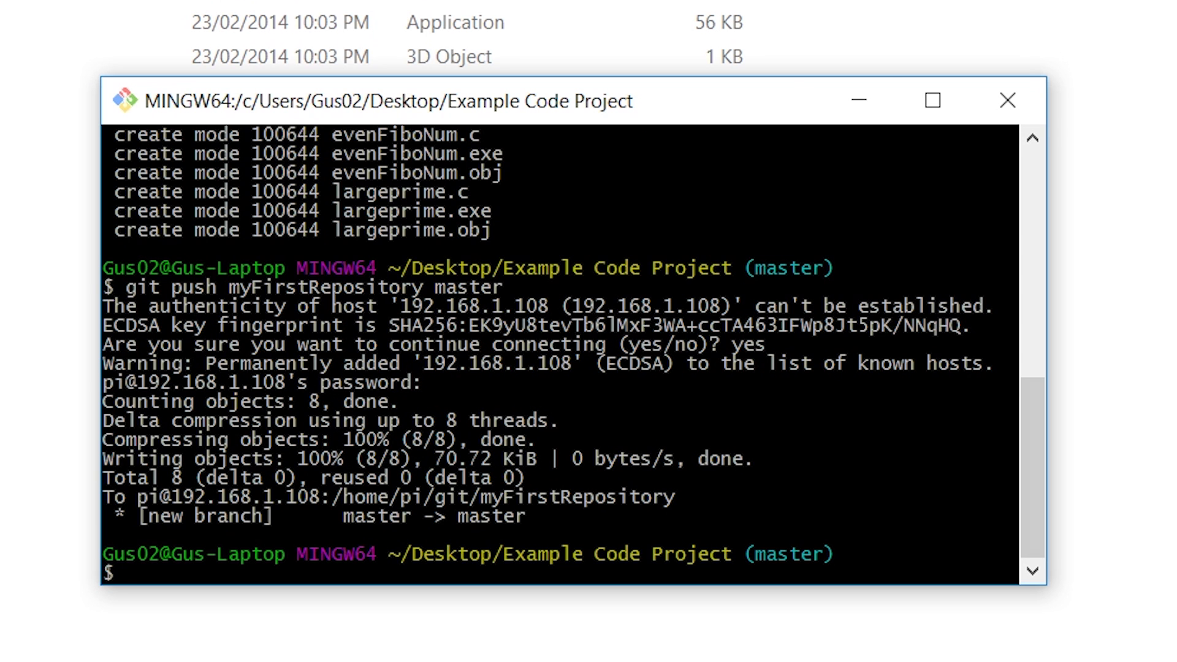
click(859, 99)
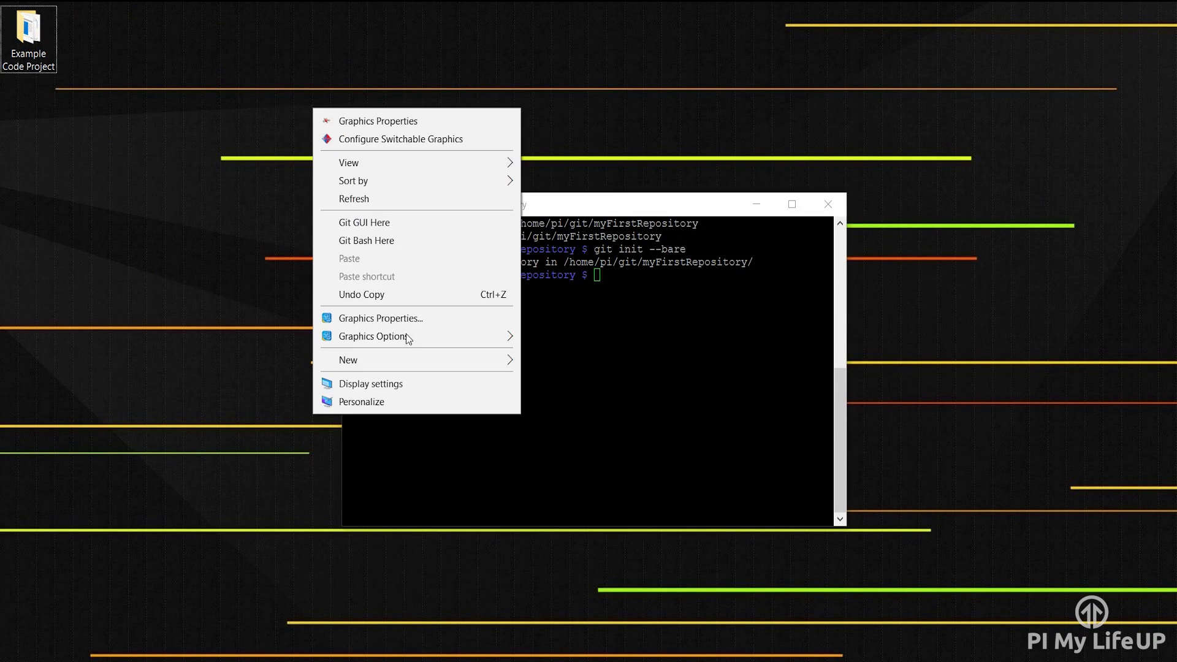
Step: Create a new desktop folder named Example Clone
click(551, 361)
text(Example C)
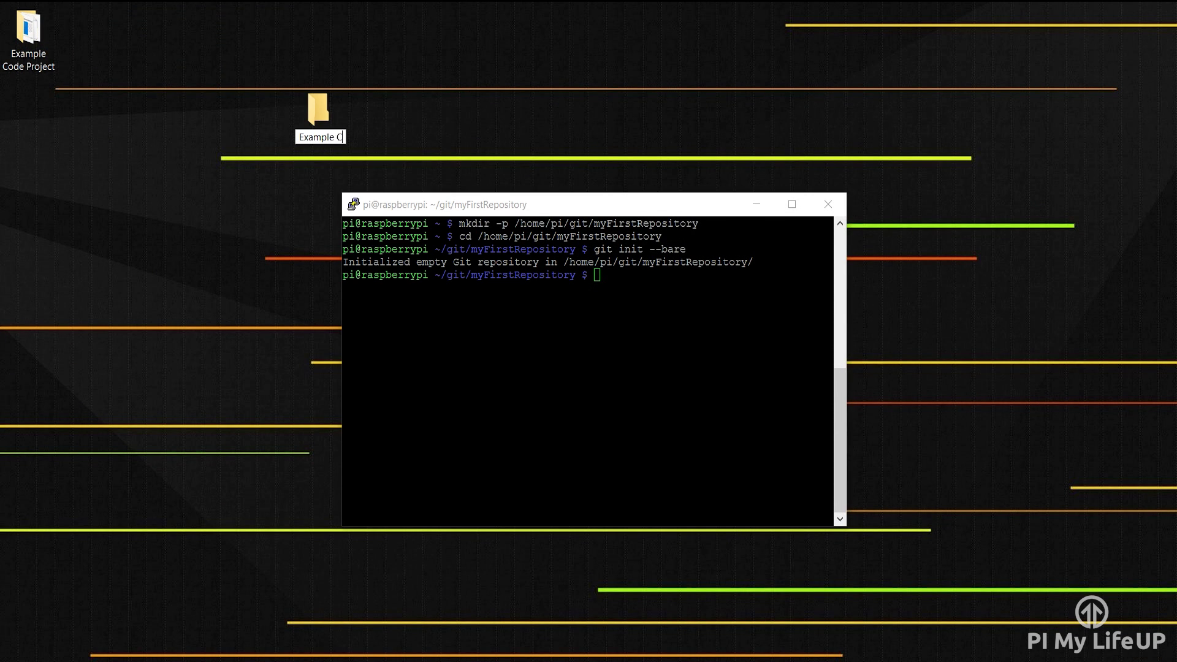
text(lone)
key(Return)
key(Return)
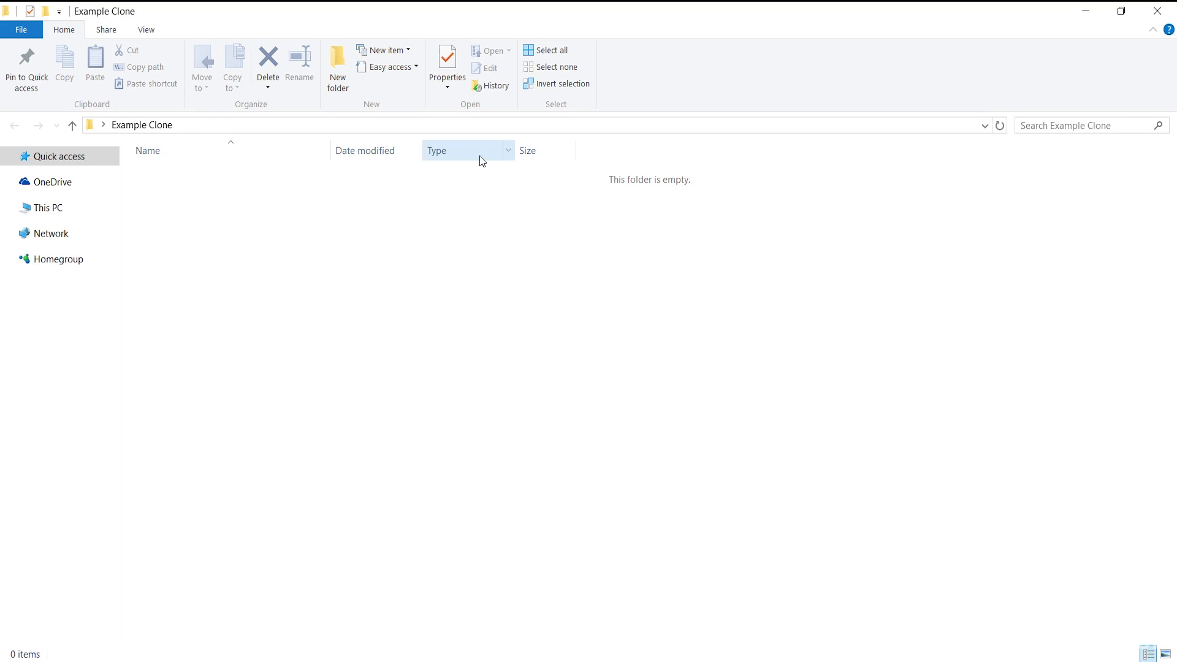
Step: Launch Git Bash Here inside the Example Clone folder and reposition the terminal
right_click(444, 227)
click(535, 406)
drag(378, 76, 634, 259)
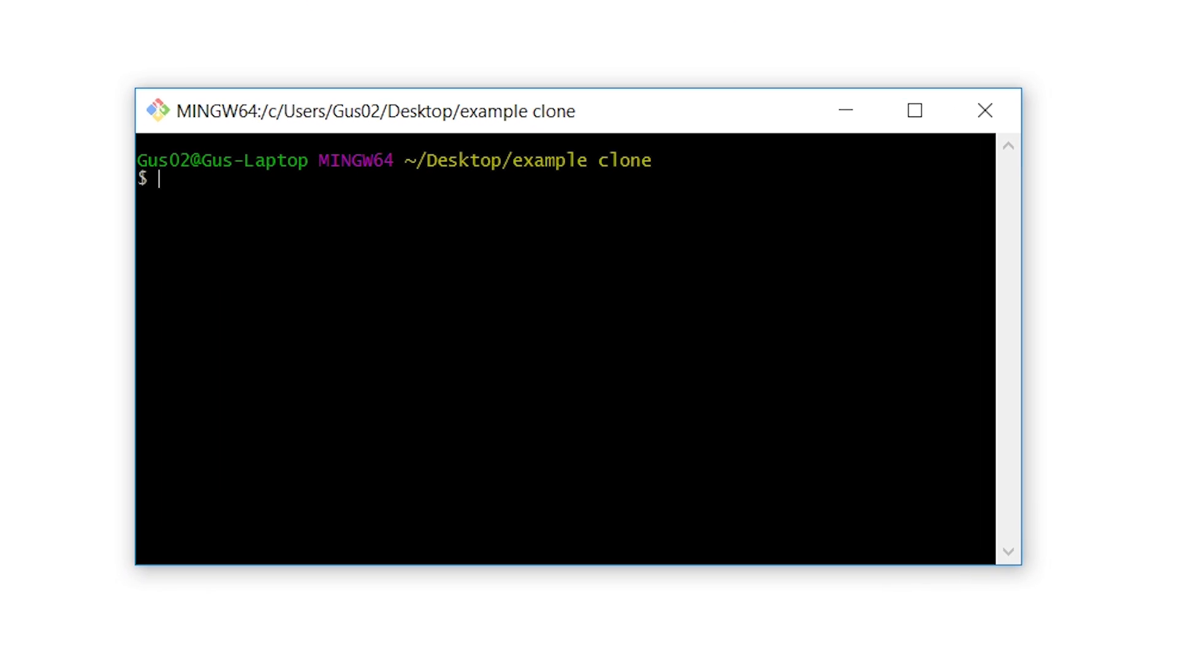
text(git clone)
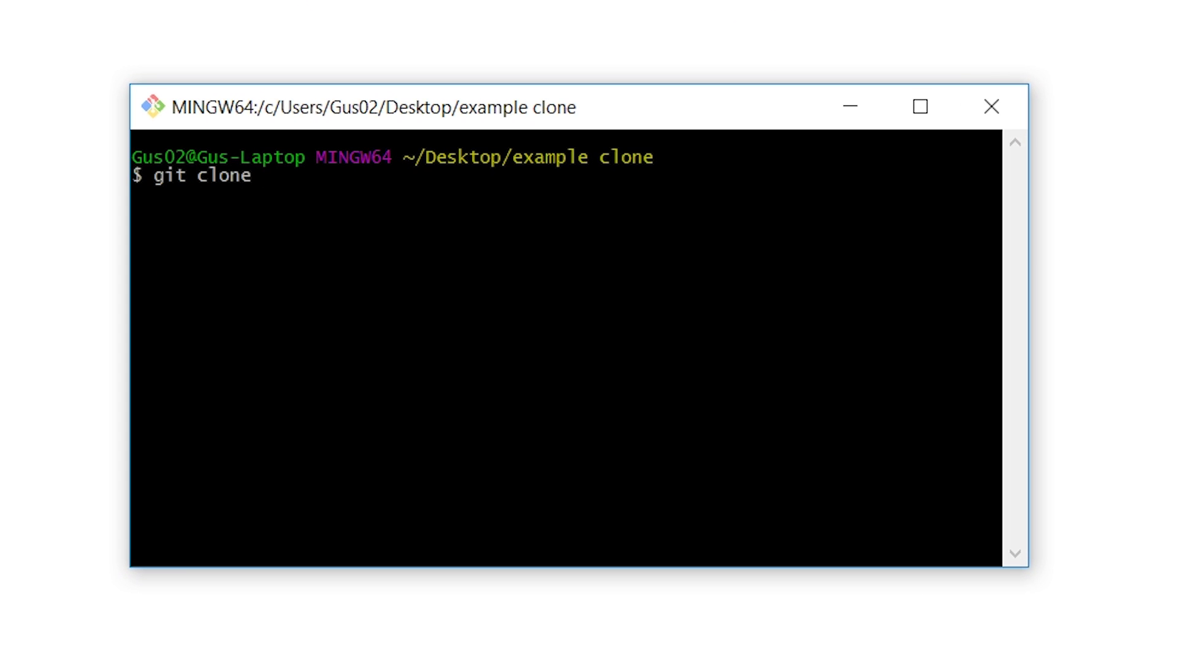
text( pi@192.168)
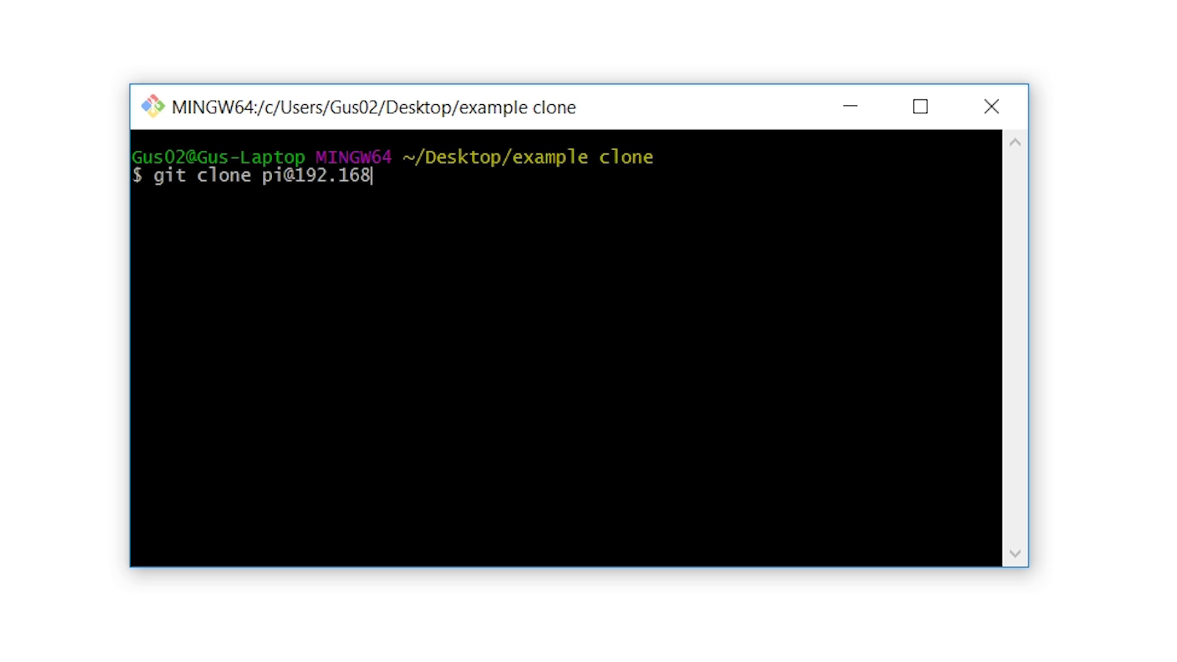
text(.1.108:/home/pi/gi)
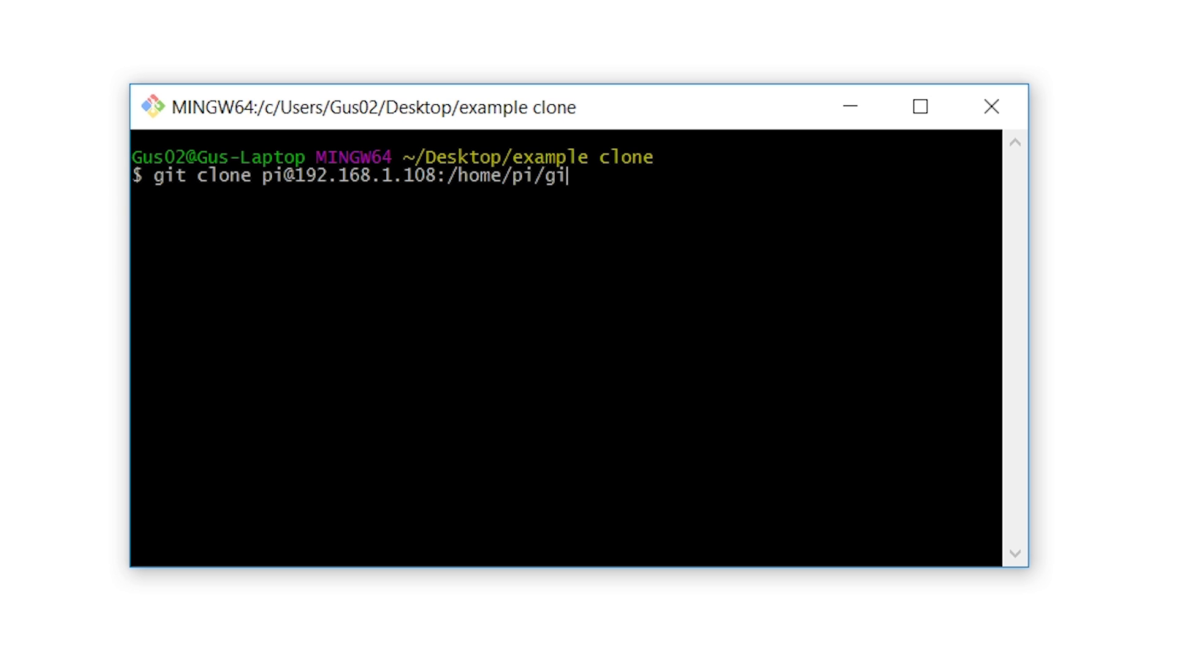
text(t/myFirstR)
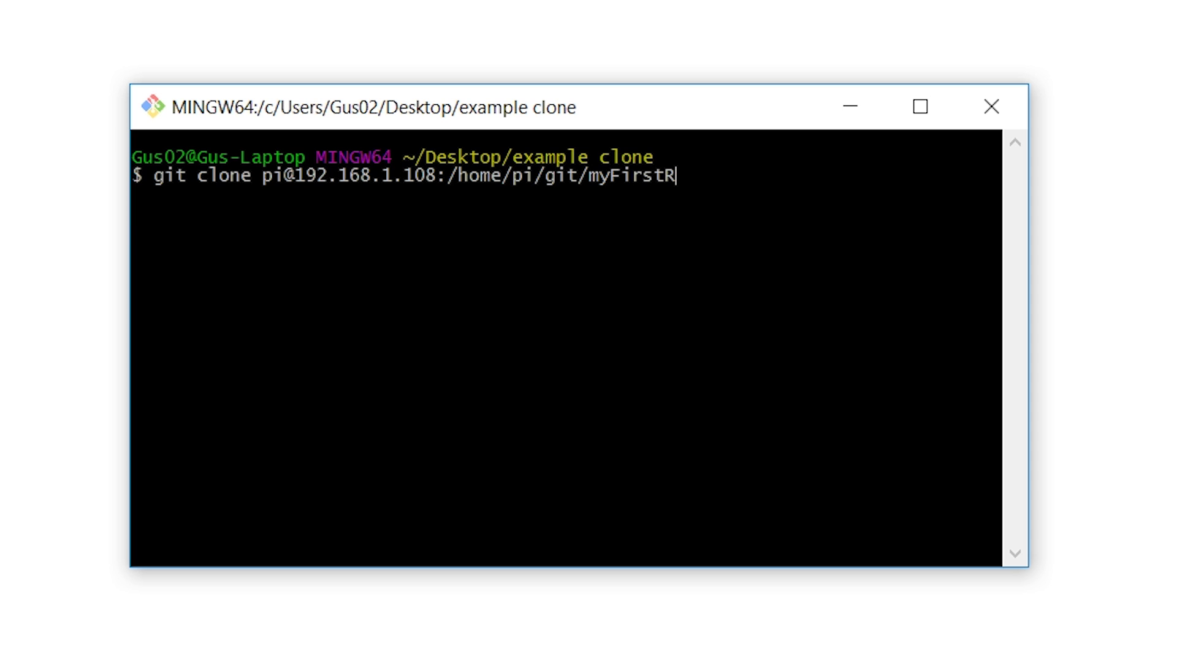
text(epository/)
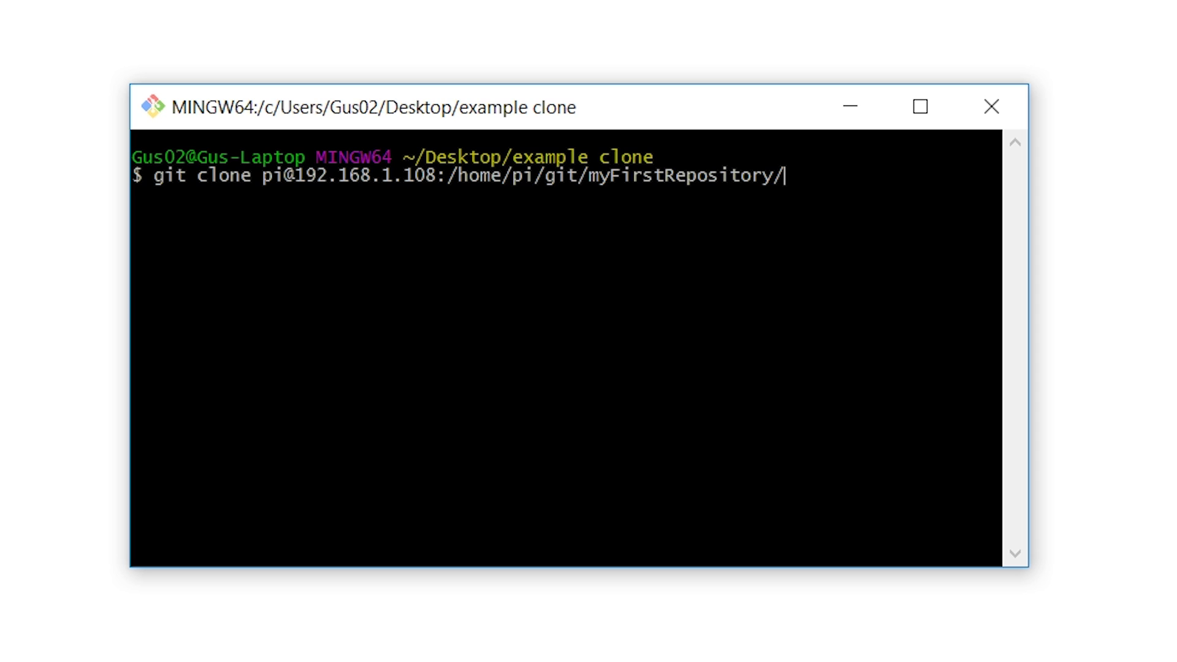
key(Return)
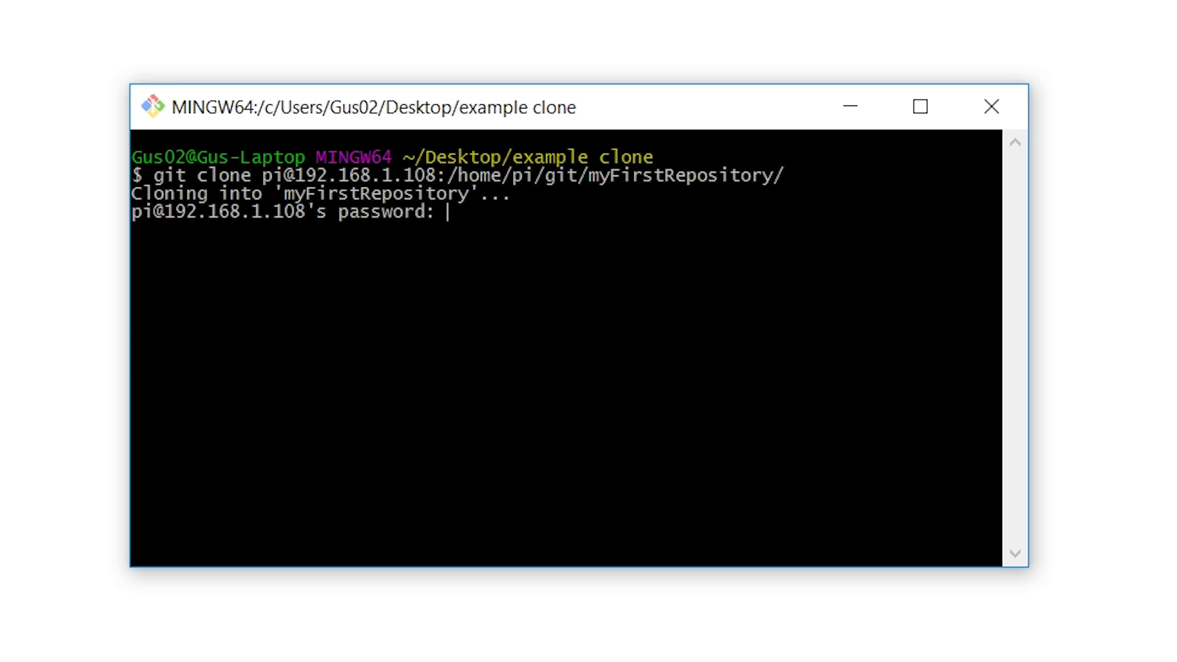
key(Return)
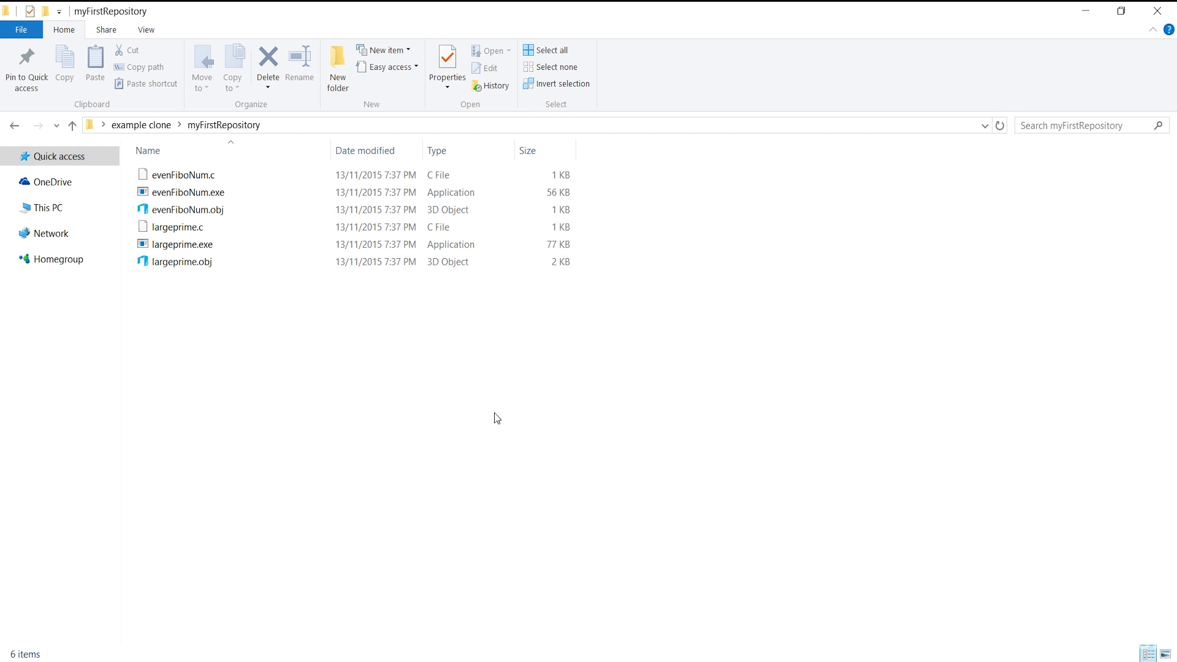
right_click(471, 661)
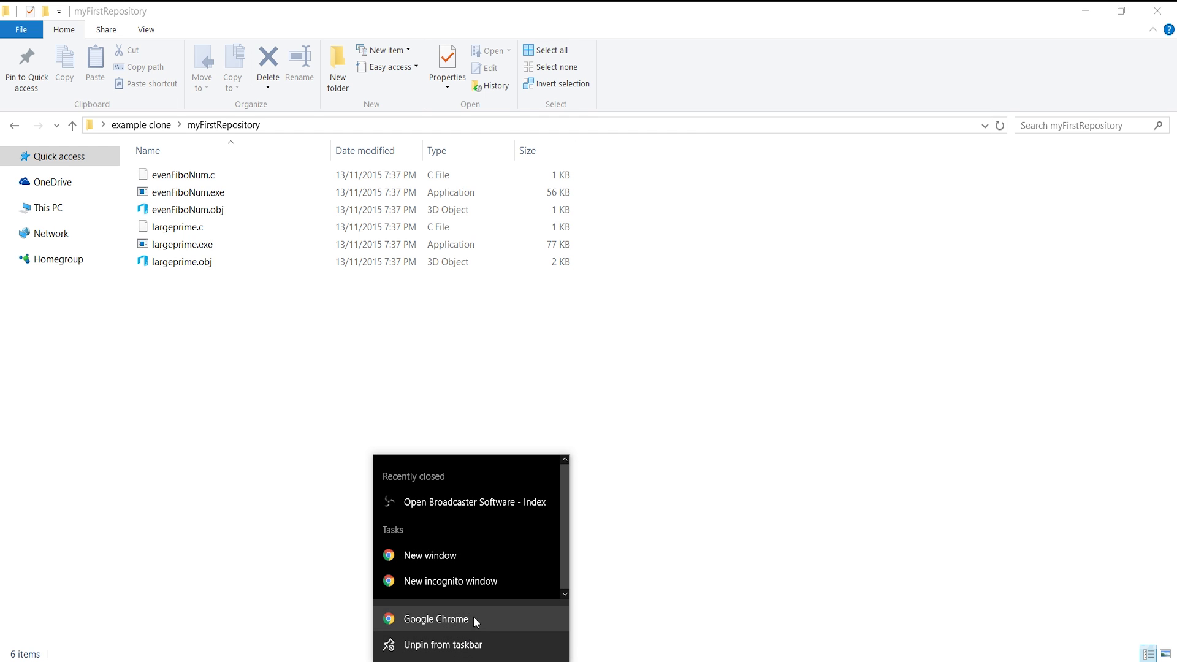
click(484, 581)
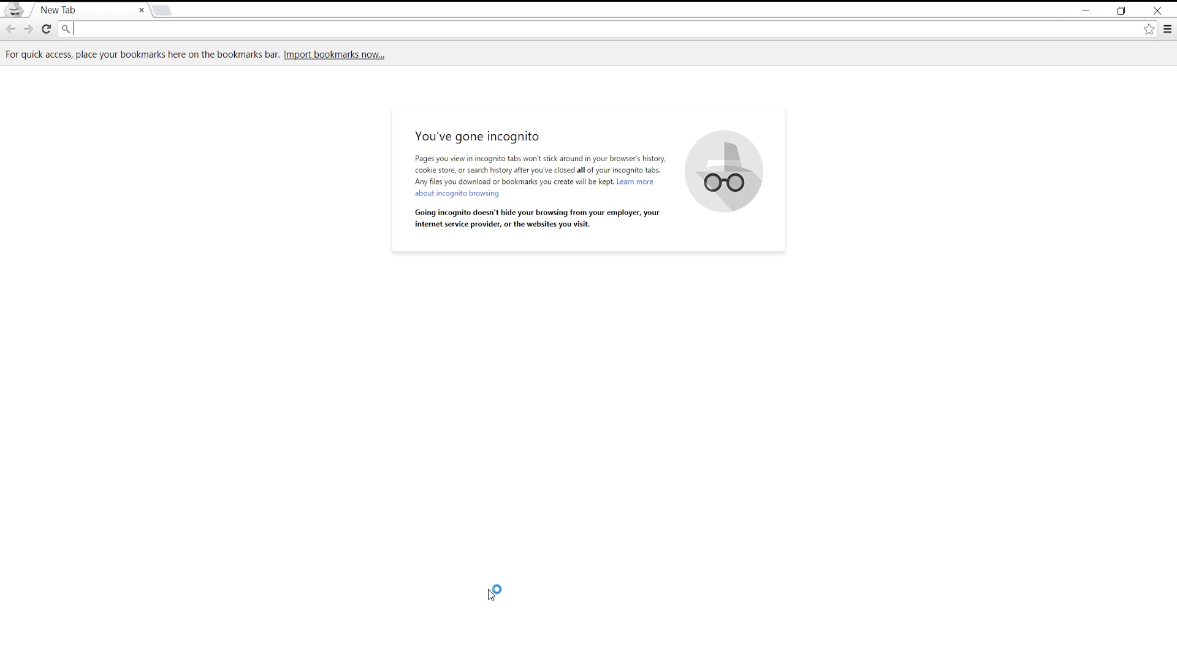
Step: Load codecademy.com/learn/learn-git and scroll through the Learn Git course units
text(code)
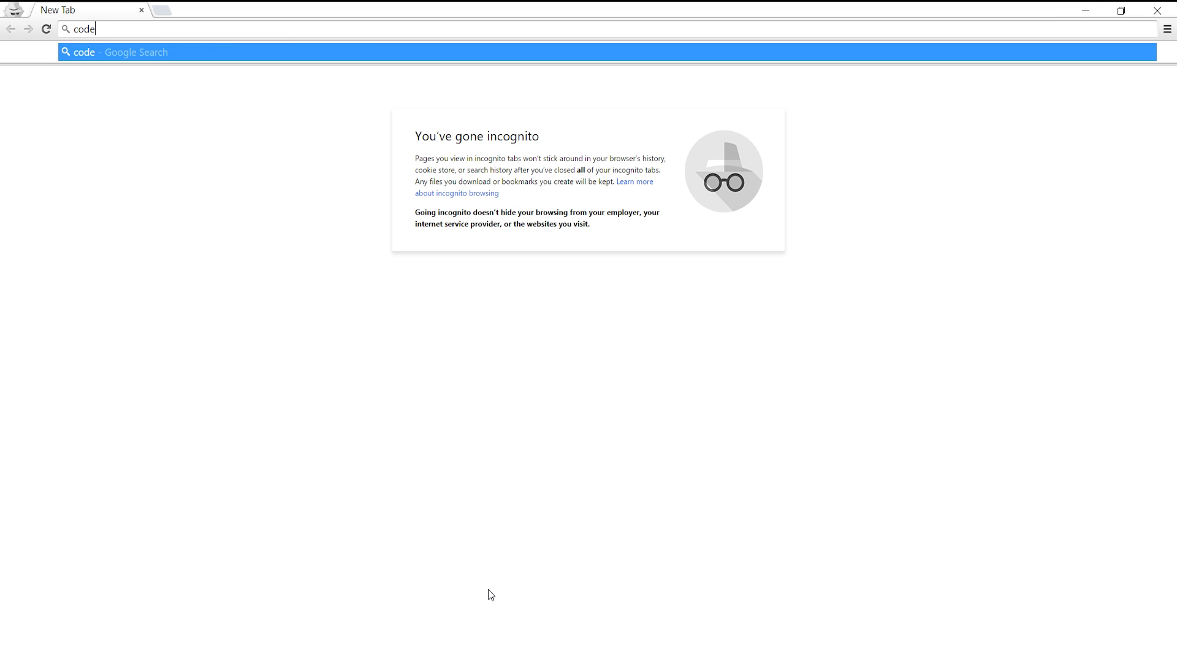
text(cademy.com/learn)
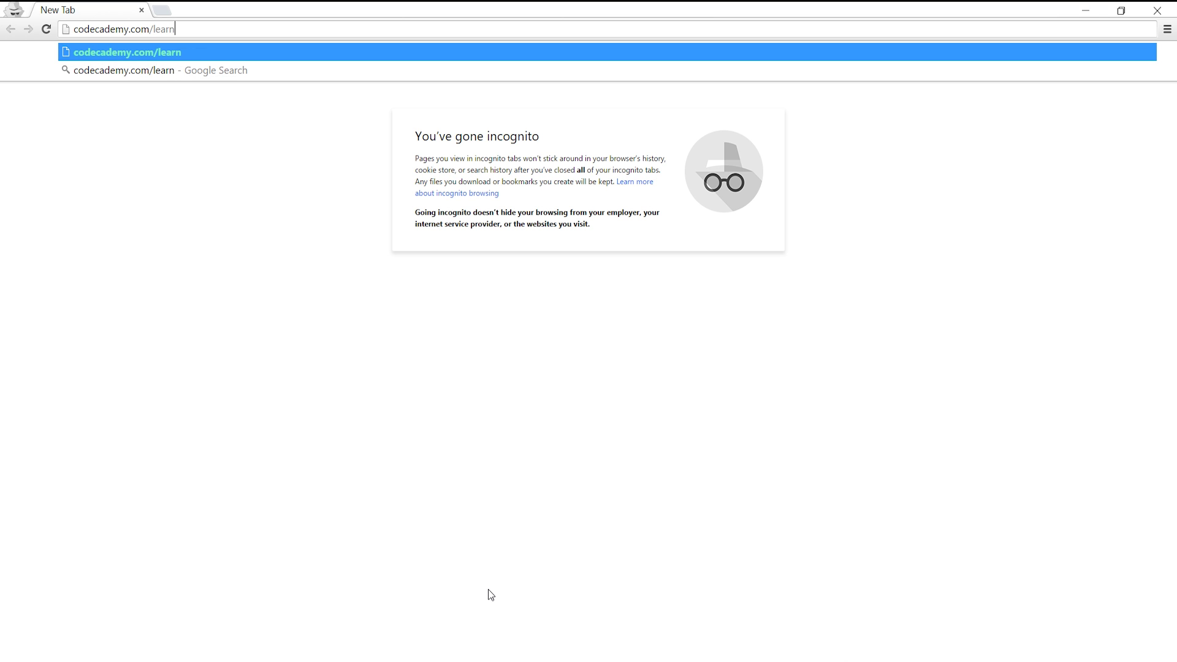
text(/learn-git)
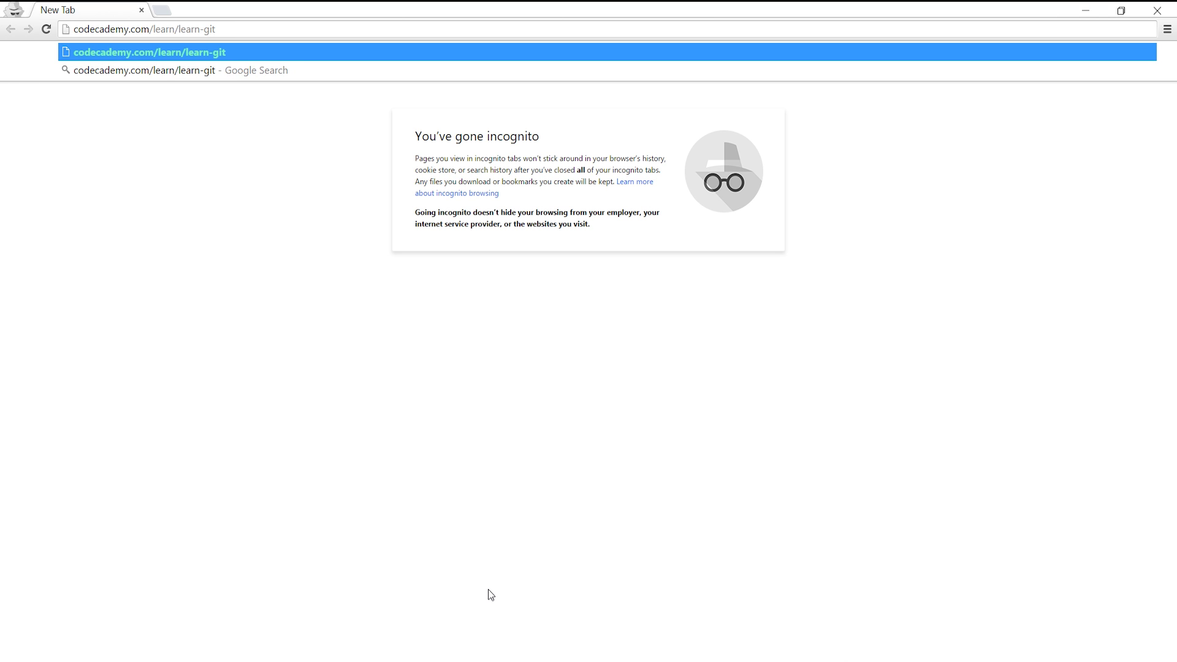
key(Return)
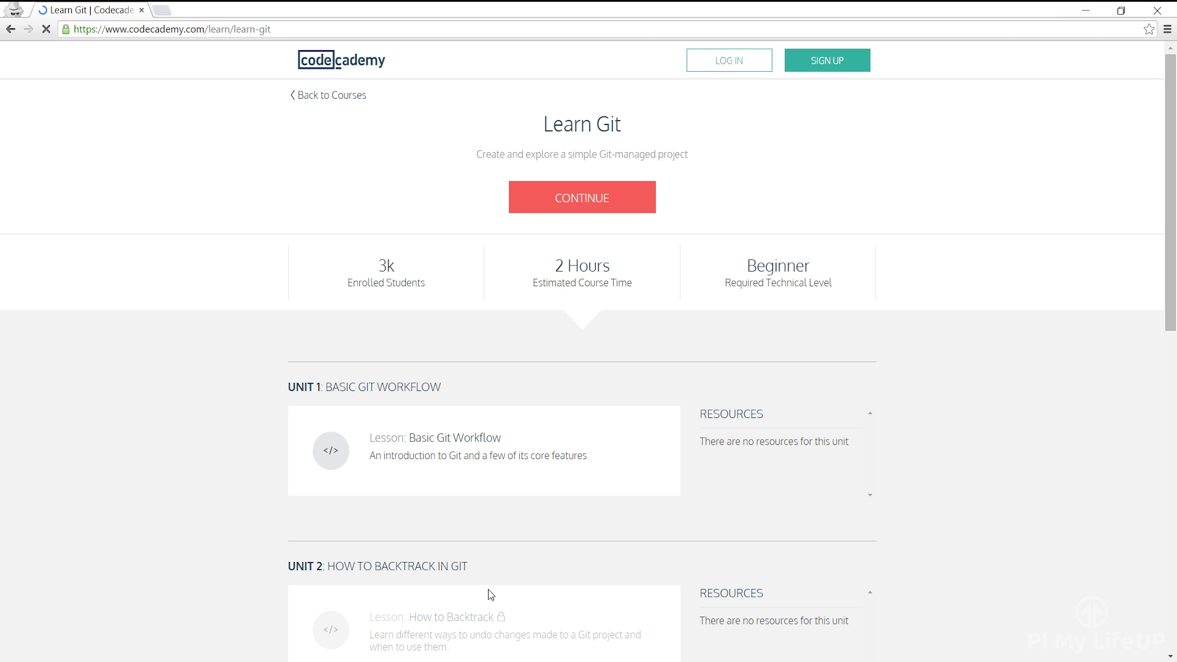
scroll(417, 482, down, 5)
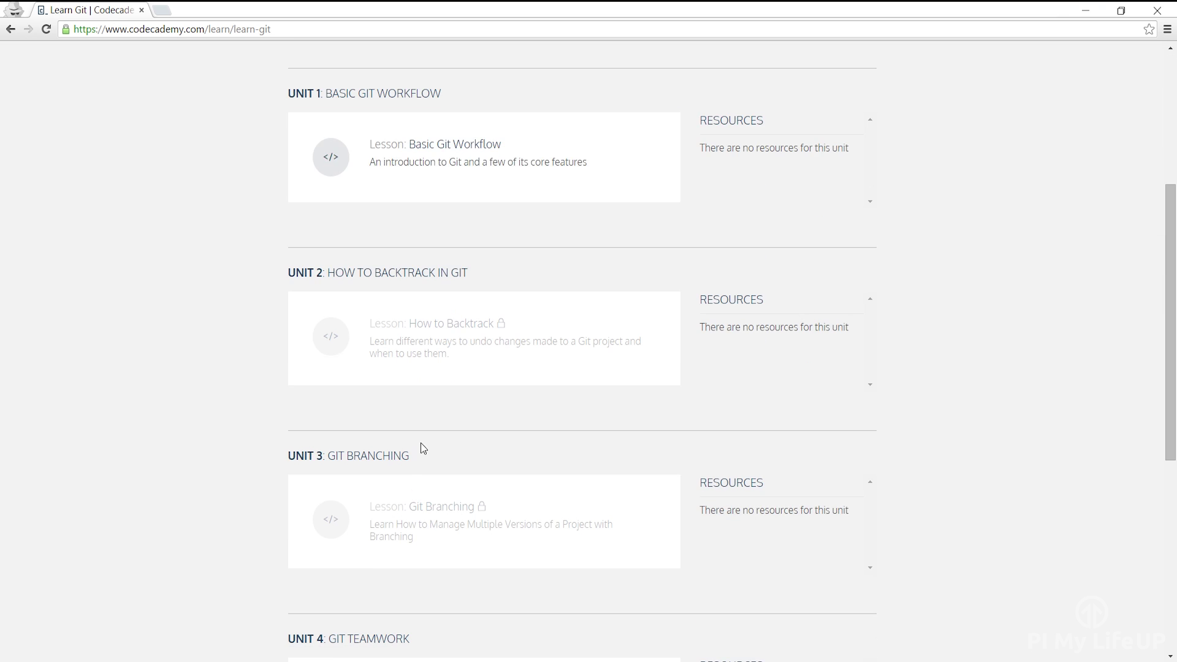
scroll(683, 447, down, 2)
scroll(683, 447, up, 7)
Step: In a new tab, load git-scm.com/docs and read the git-branch documentation
click(162, 11)
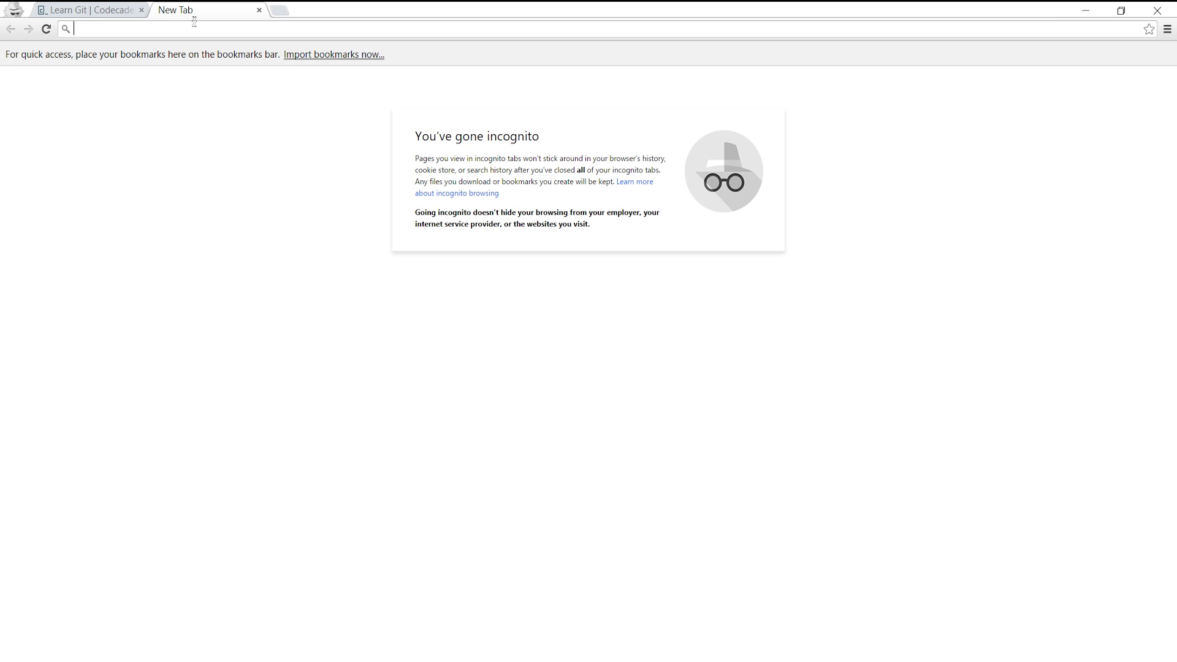
text(git-)
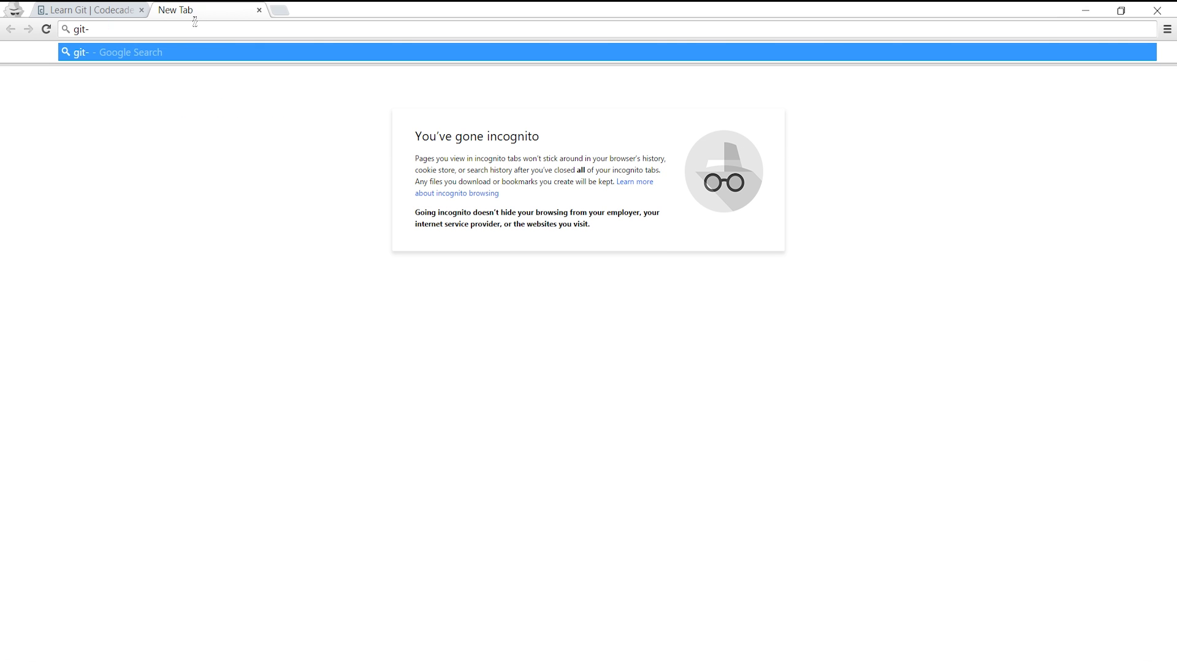
text(scm.com/docs)
key(Return)
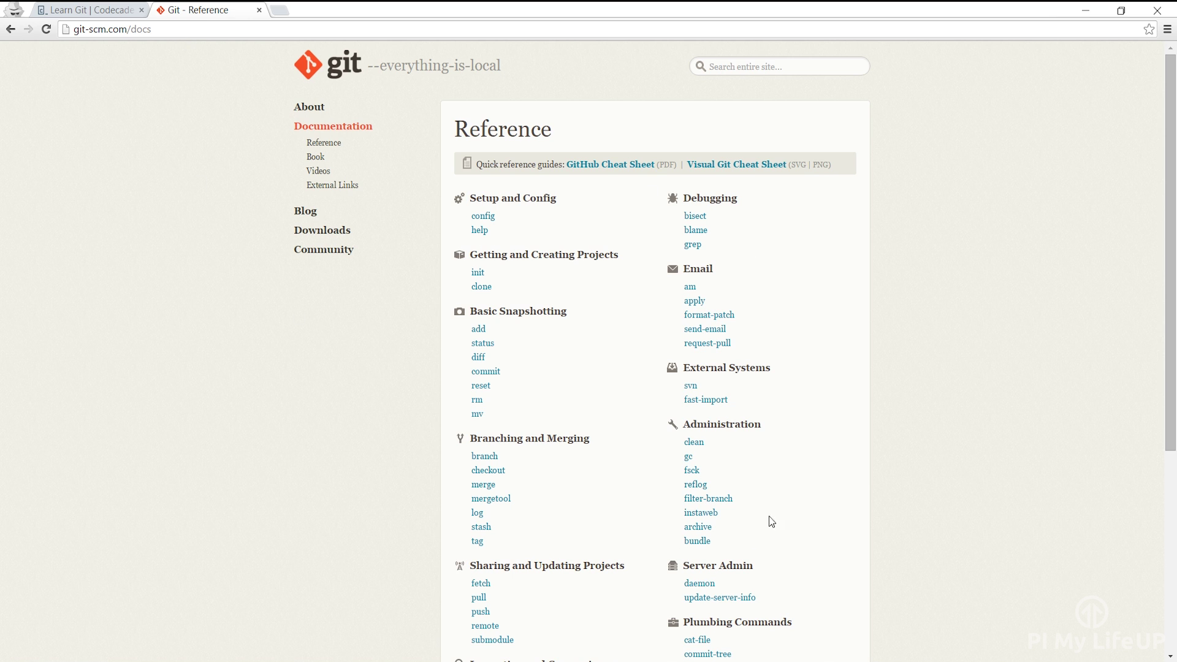
scroll(833, 512, down, 2)
click(488, 350)
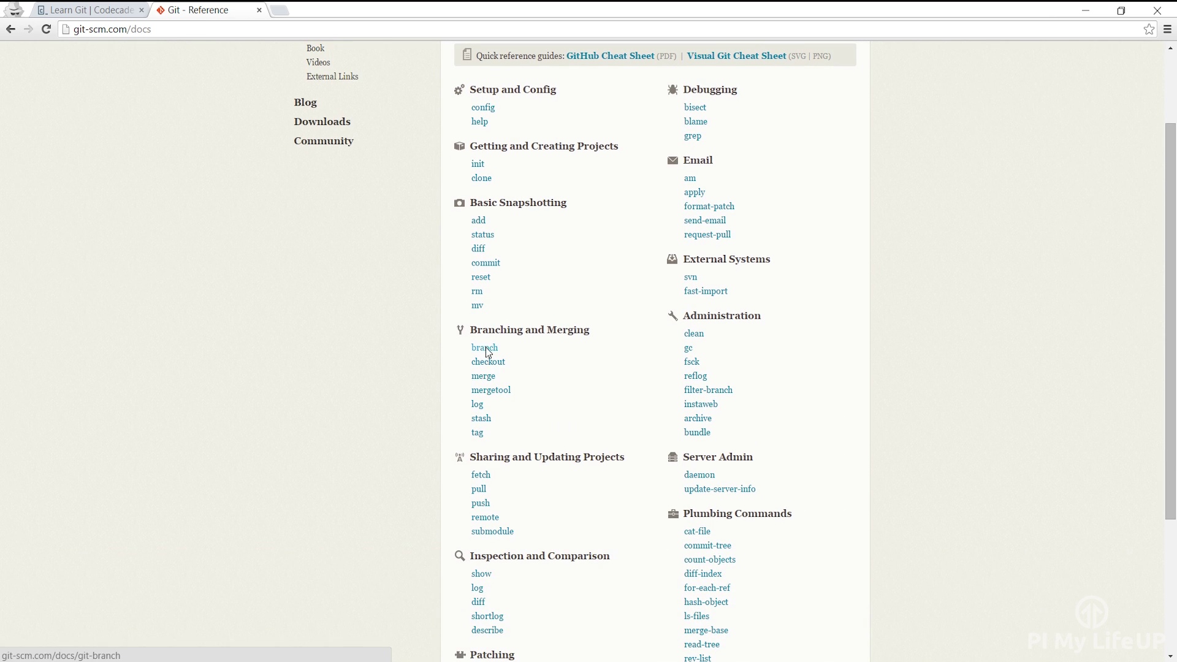
scroll(582, 337, down, 3)
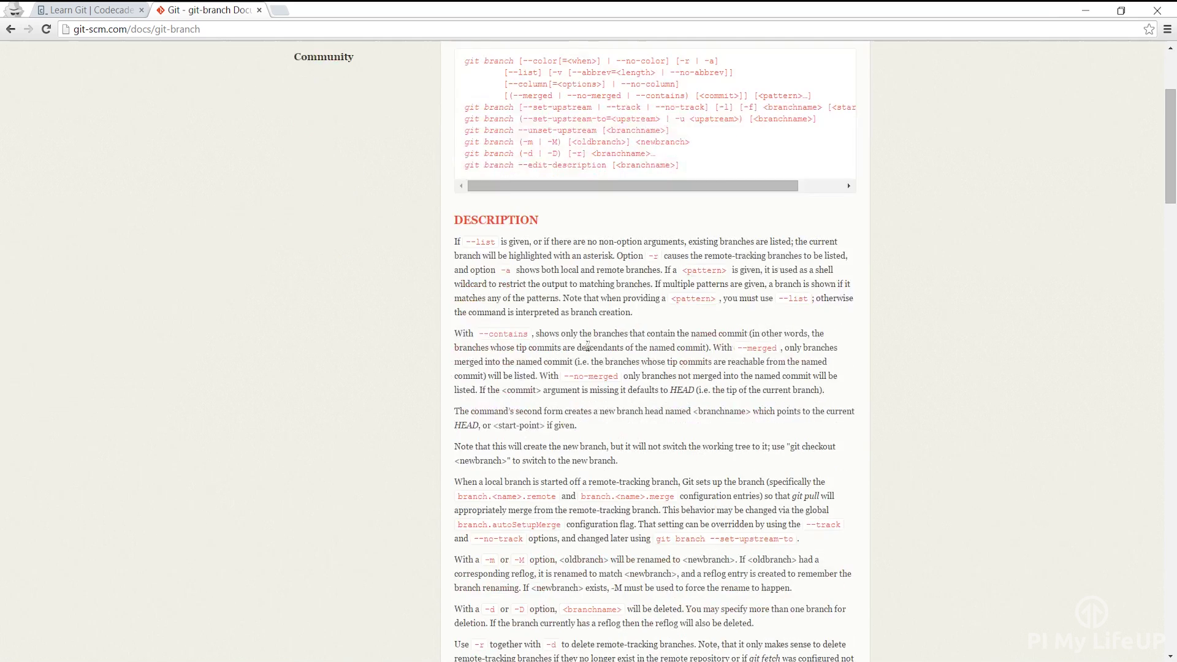
scroll(588, 347, down, 7)
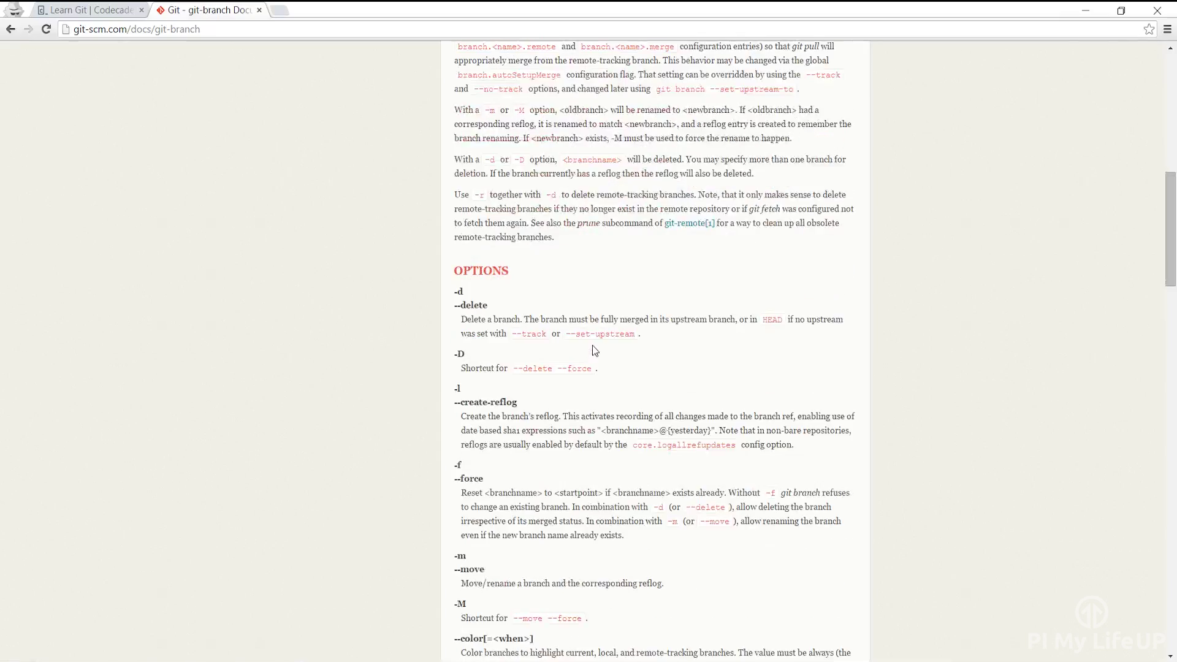
scroll(595, 351, down, 1)
Step: Go back to the Git Reference and read through the git-commit documentation and its options
click(10, 29)
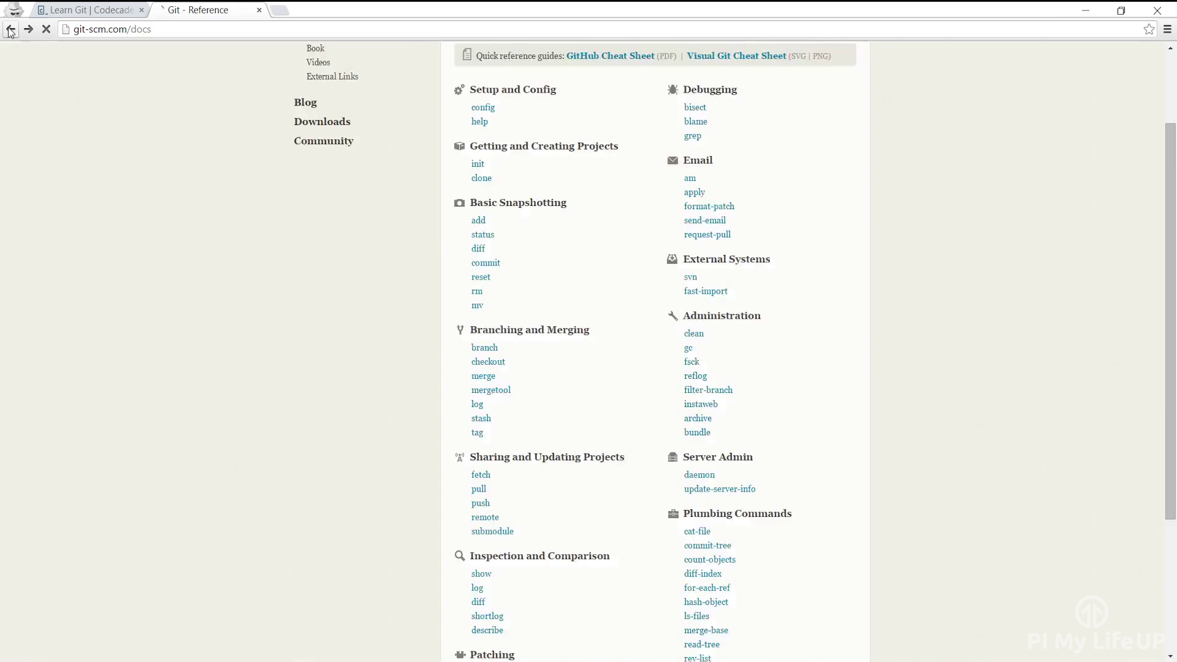
click(488, 263)
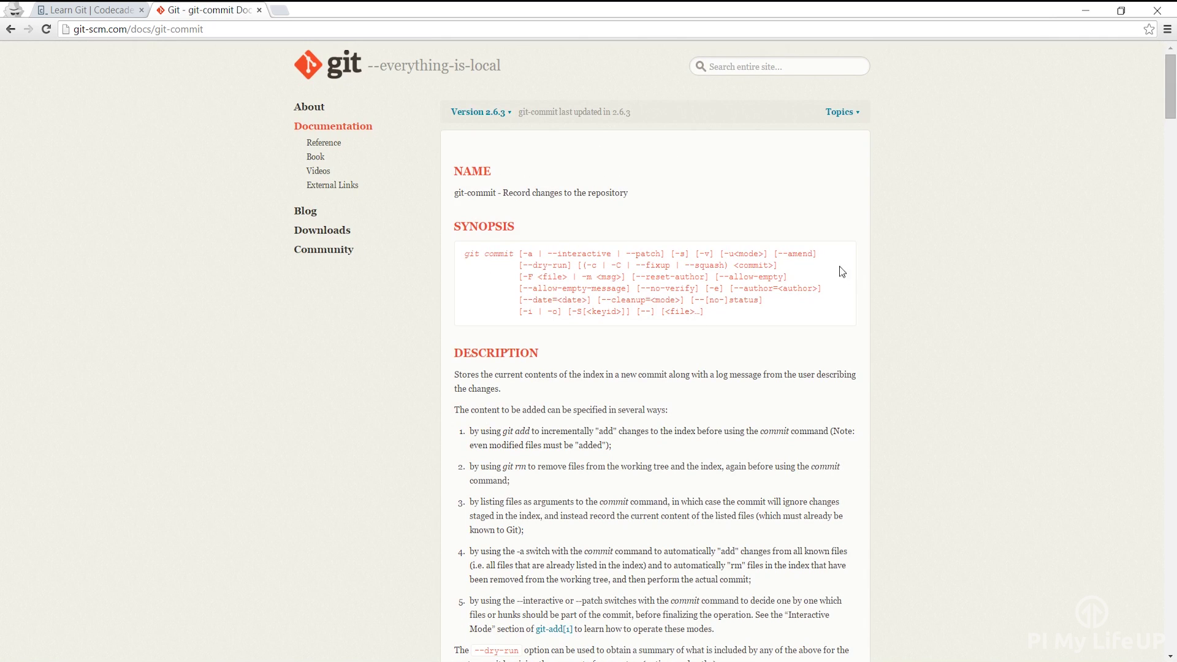
scroll(652, 288, down, 5)
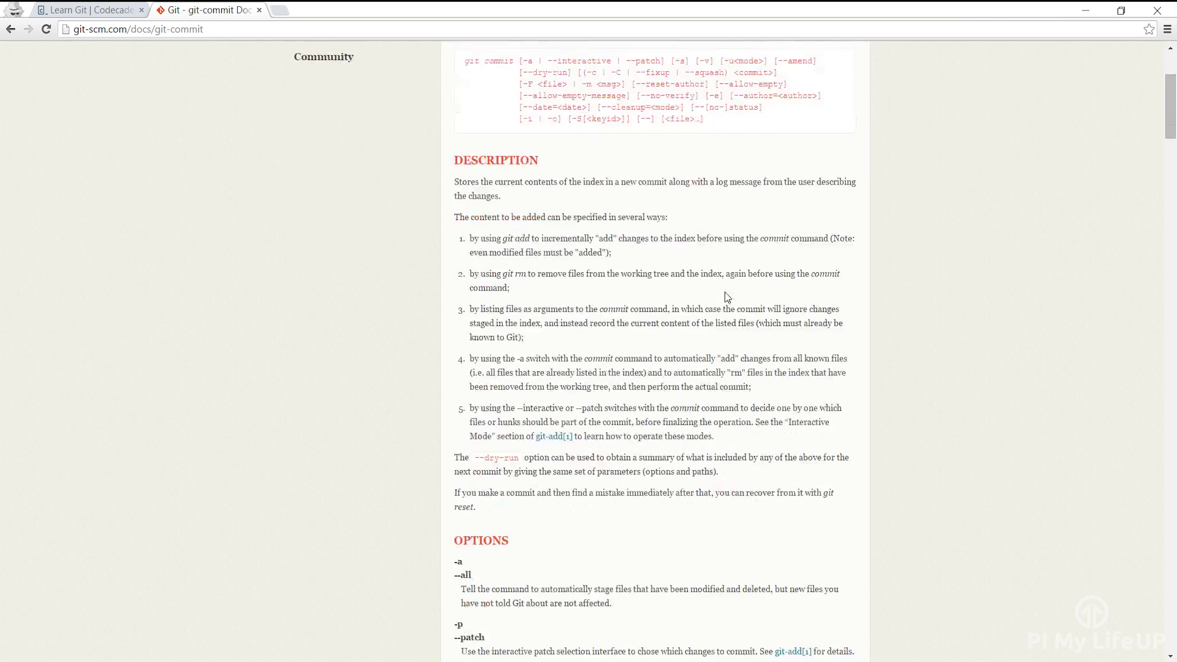
scroll(725, 293, down, 2)
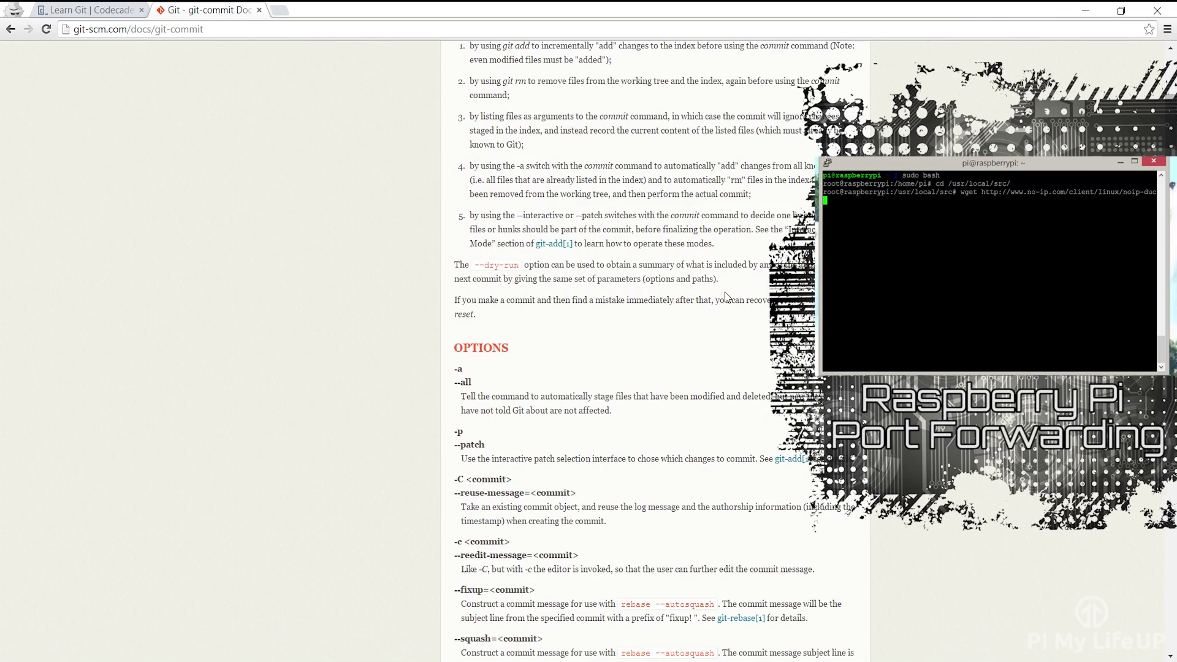
scroll(727, 292, down, 6)
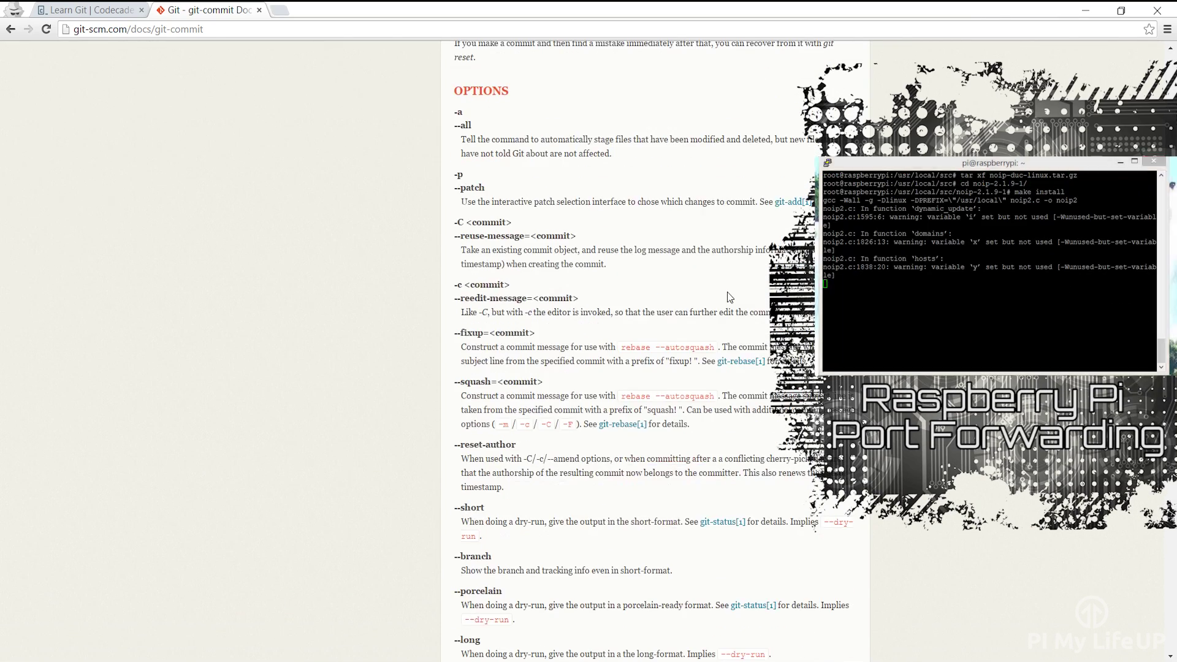
scroll(730, 292, down, 3)
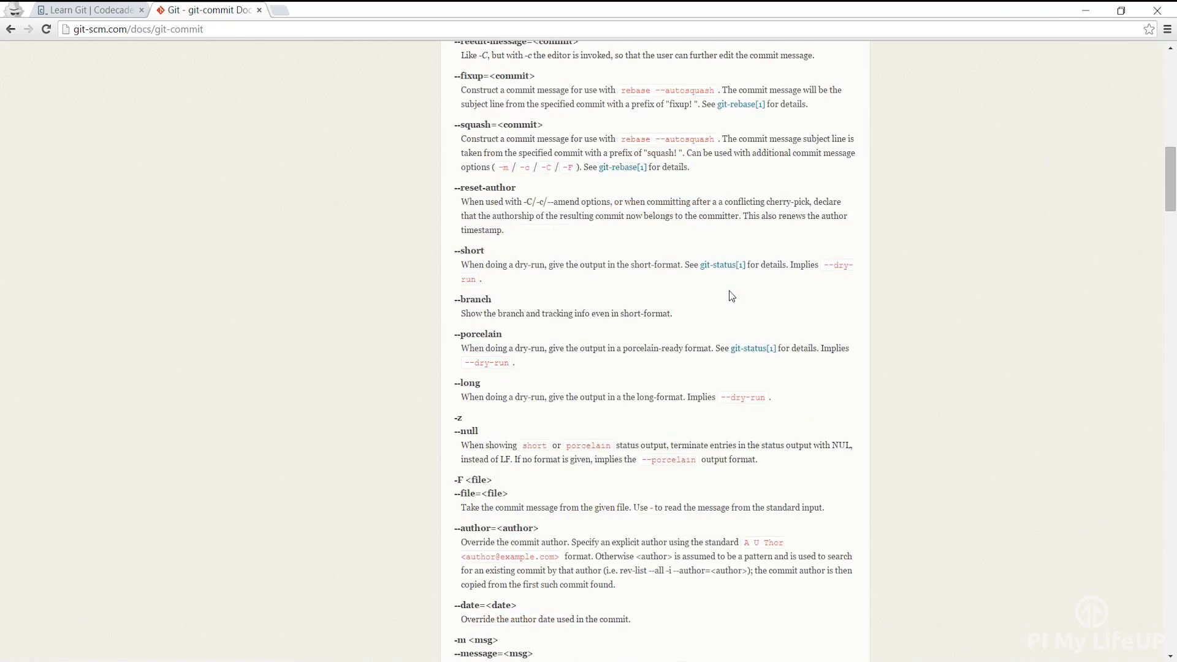
scroll(730, 291, down, 6)
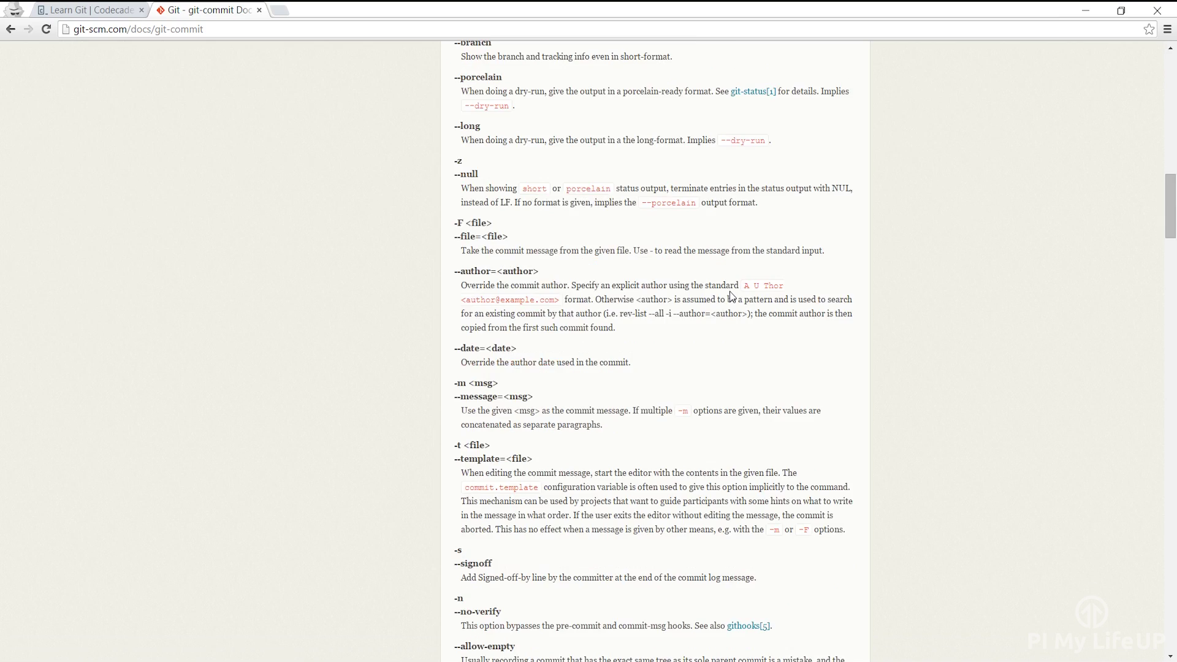
scroll(733, 294, down, 3)
scroll(733, 292, down, 1)
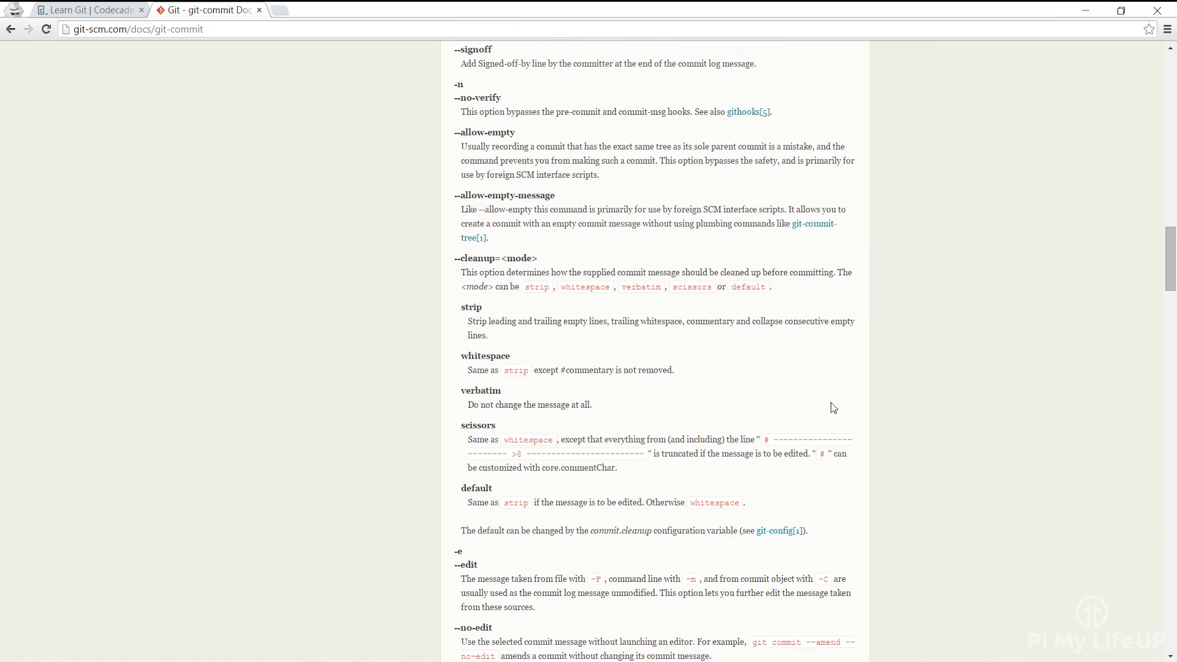
scroll(865, 406, up, 17)
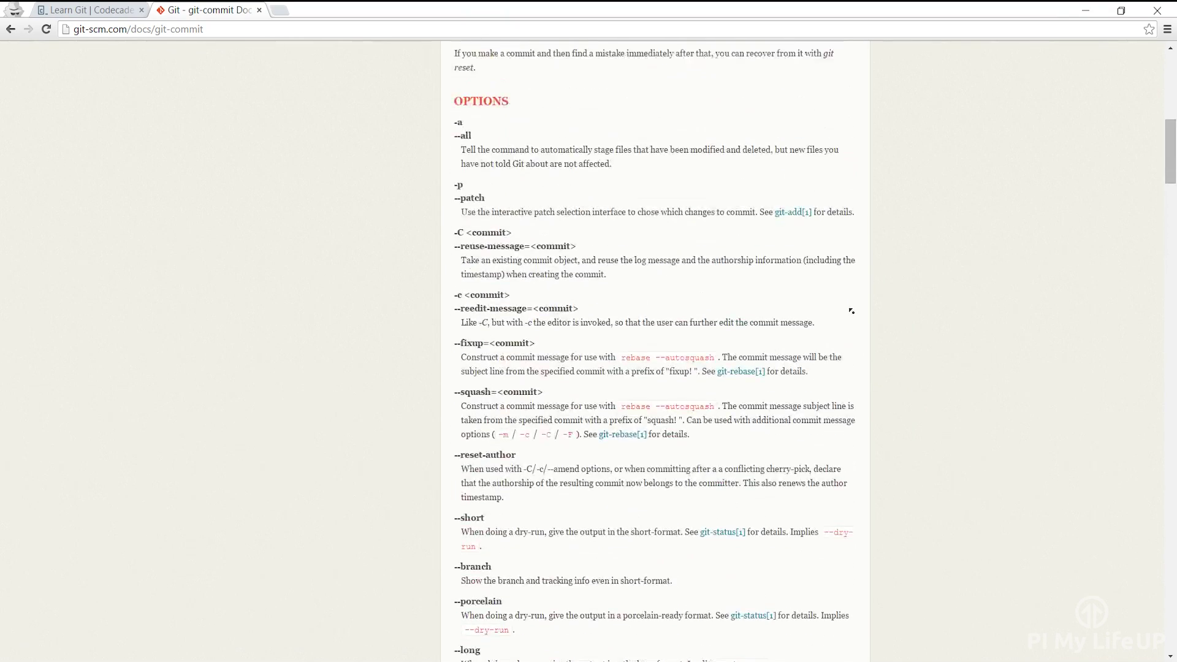
scroll(851, 311, up, 9)
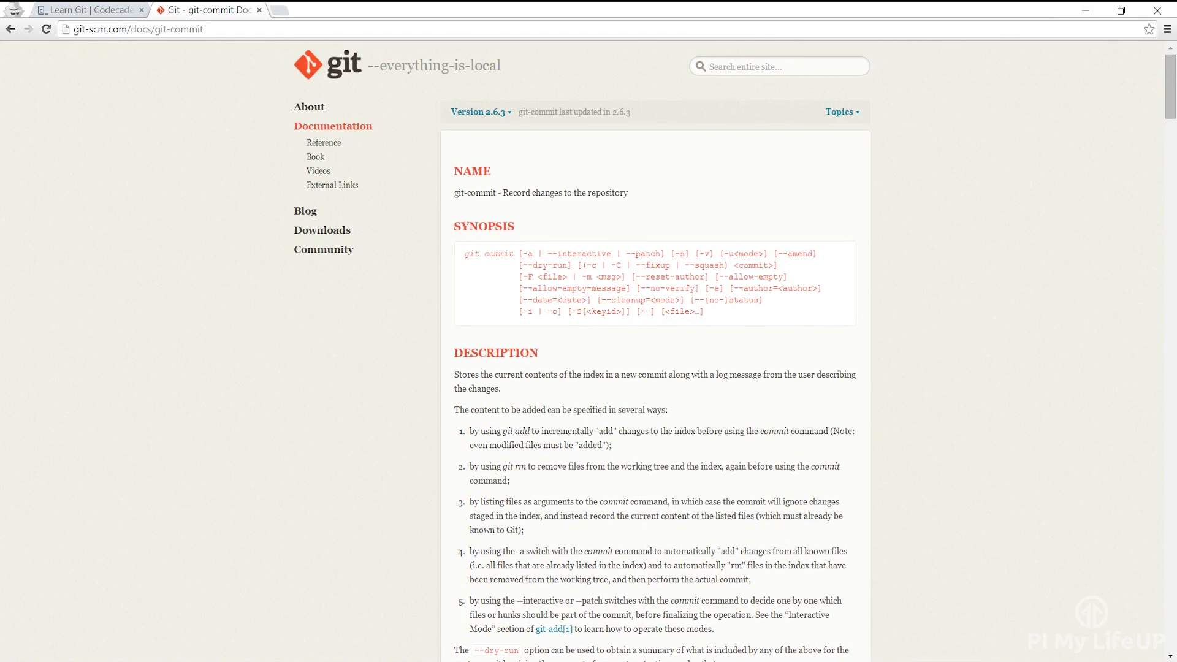
Step: Arrange the PuTTY Pi terminal on the left and the Git Bash push output on the right
key(alt+Tab)
drag(634, 209, 363, 195)
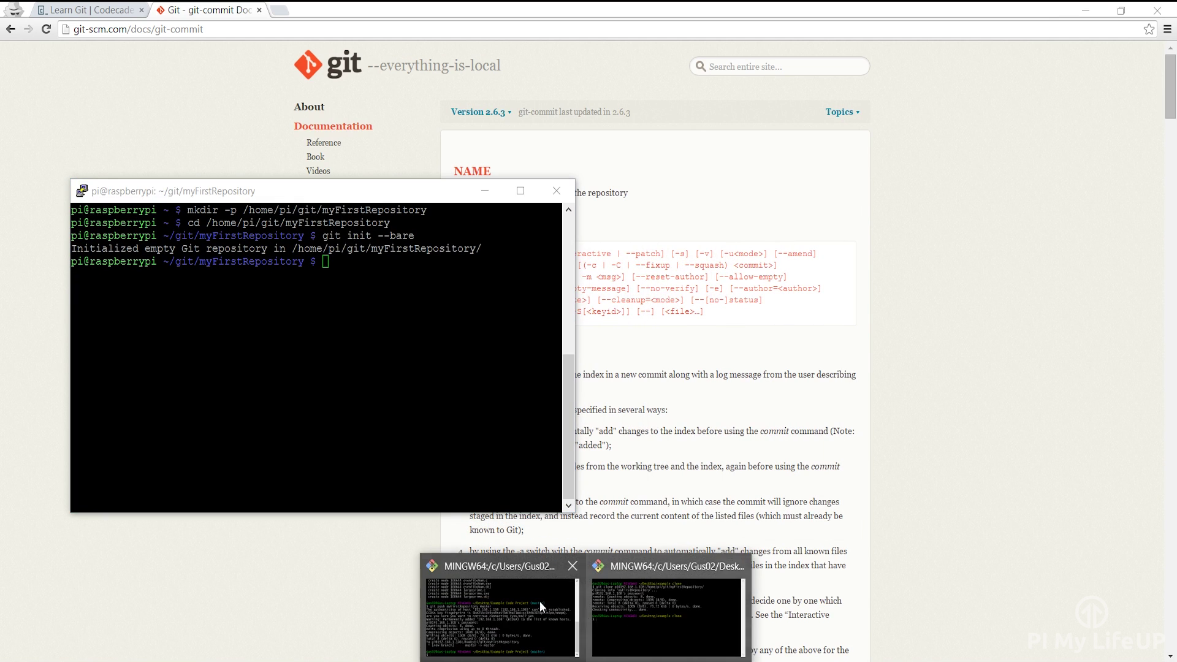
click(509, 573)
drag(521, 243, 817, 241)
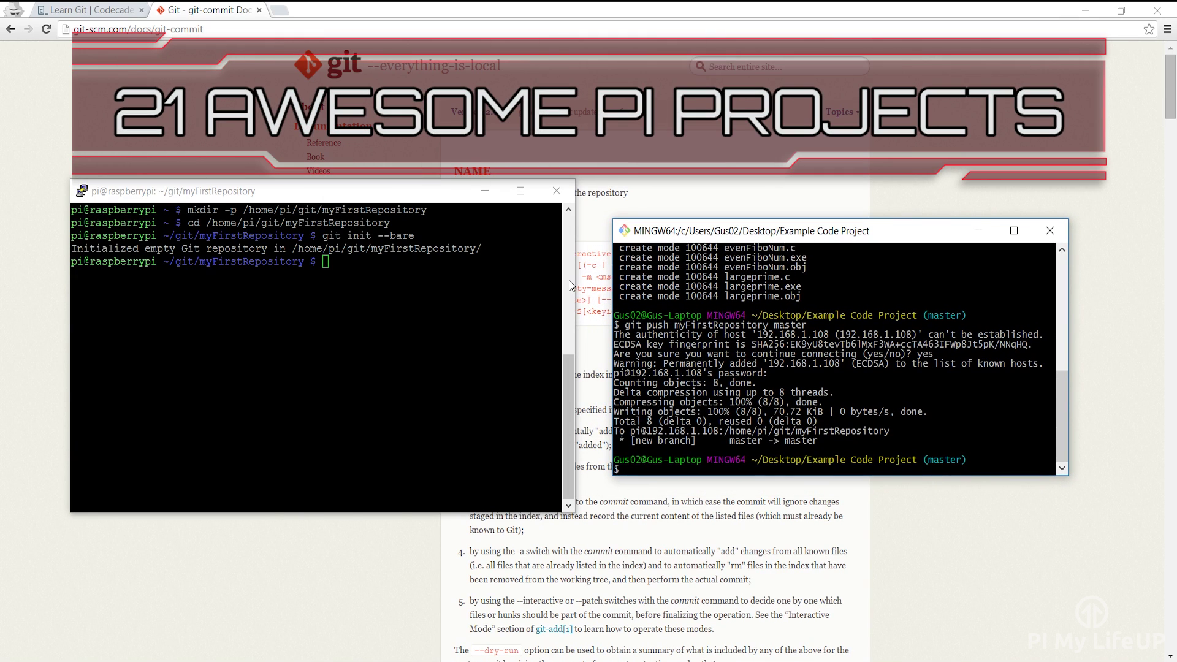